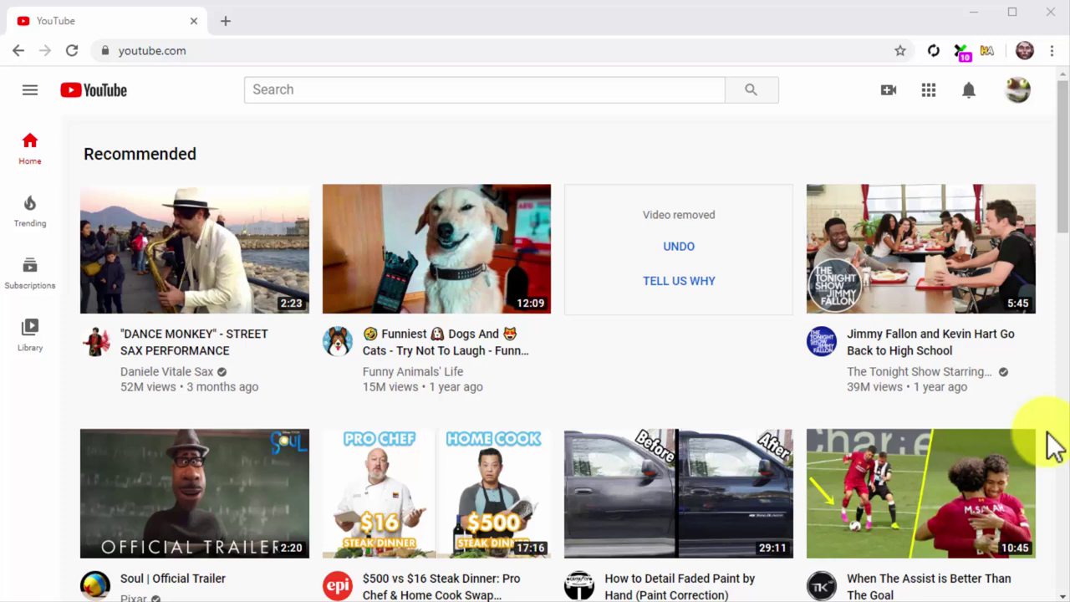
- Go from the account menu to the YouTube Studio dashboard and open the Upload video dialog
click(1020, 92)
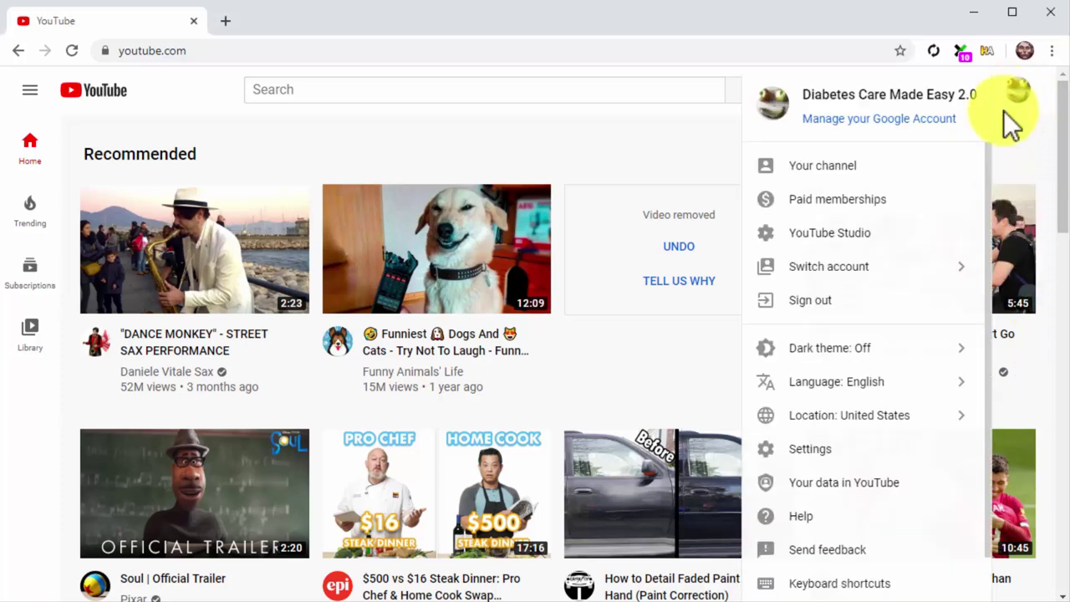
click(872, 230)
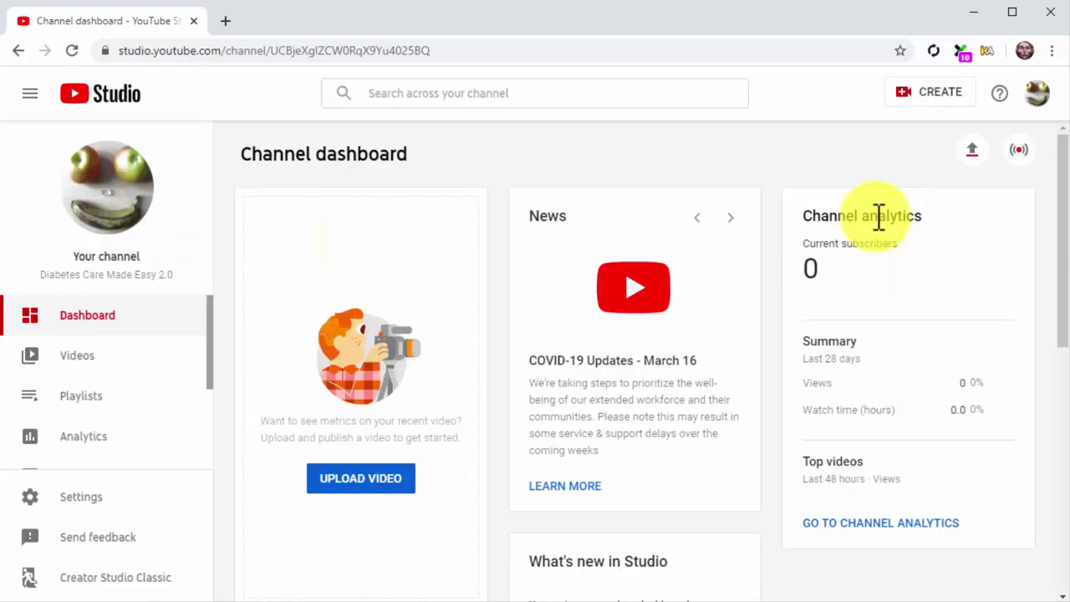
click(926, 95)
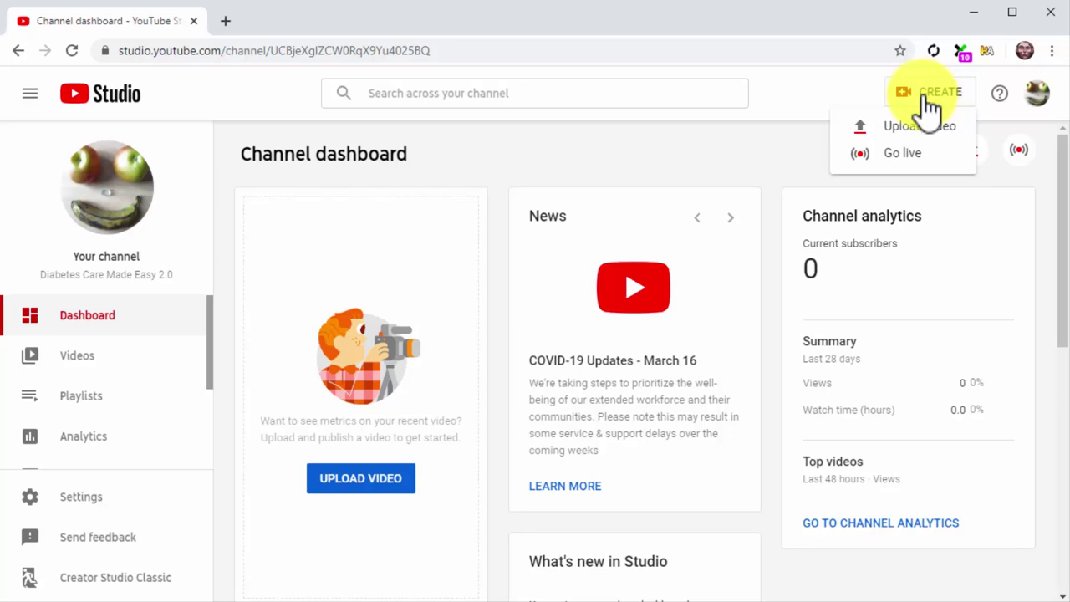
click(925, 130)
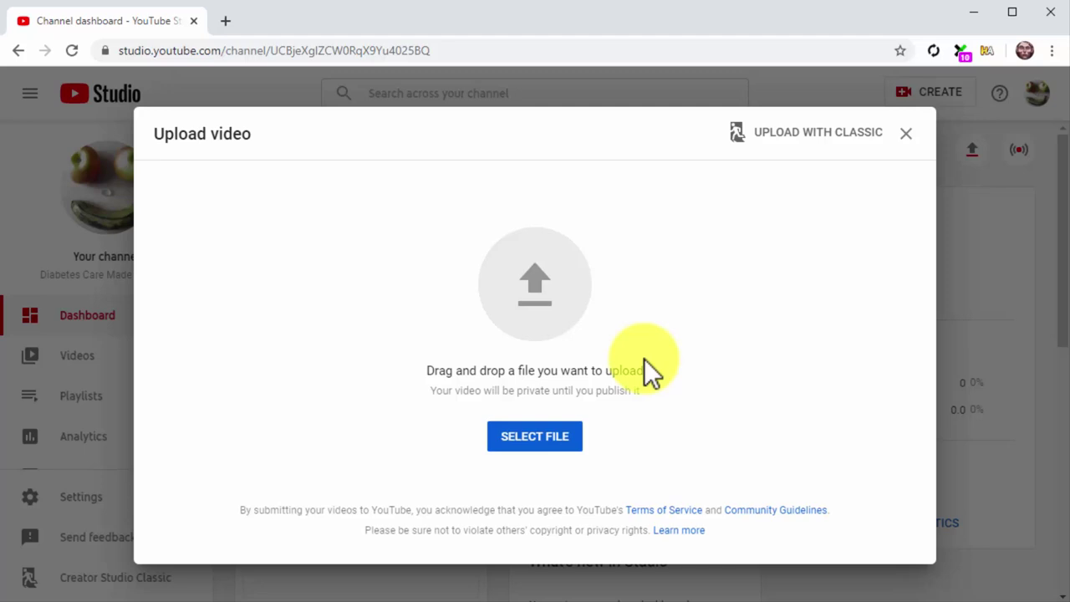
- Pick the '5 Healthy Eating Tips No One's Giving' file to start its upload
click(552, 437)
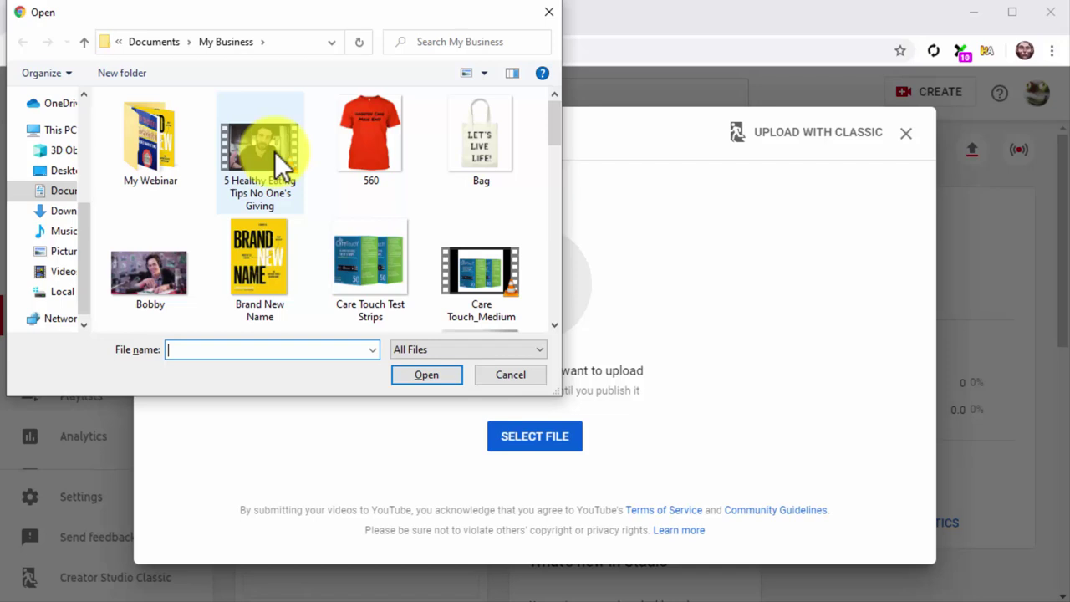
double_click(274, 151)
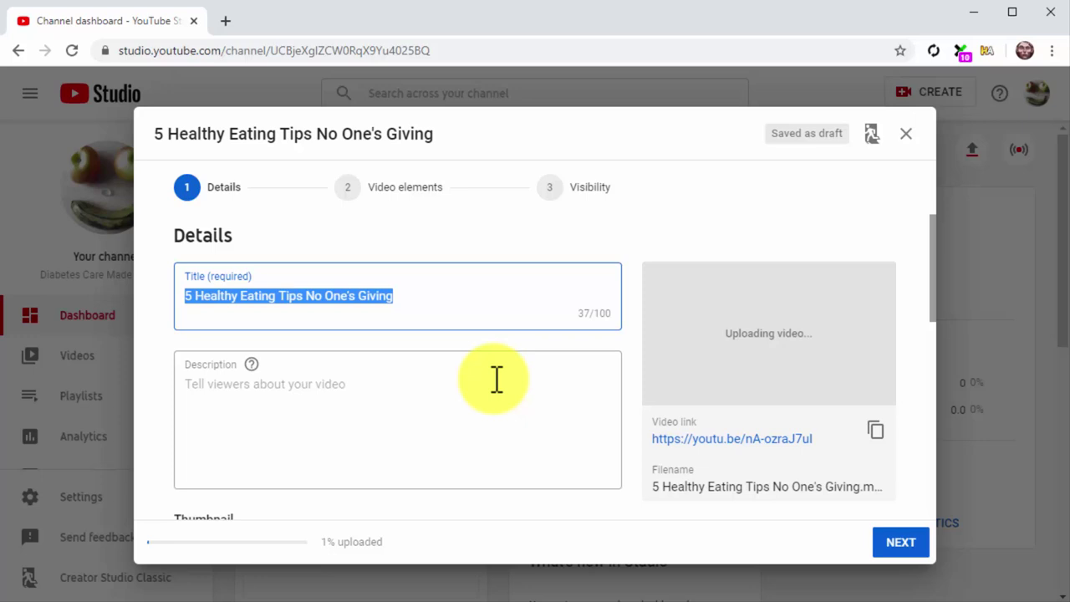
- Add 'Healthy Food -' before the existing title and '- Diabetes Care Made Easy' after it
click(410, 301)
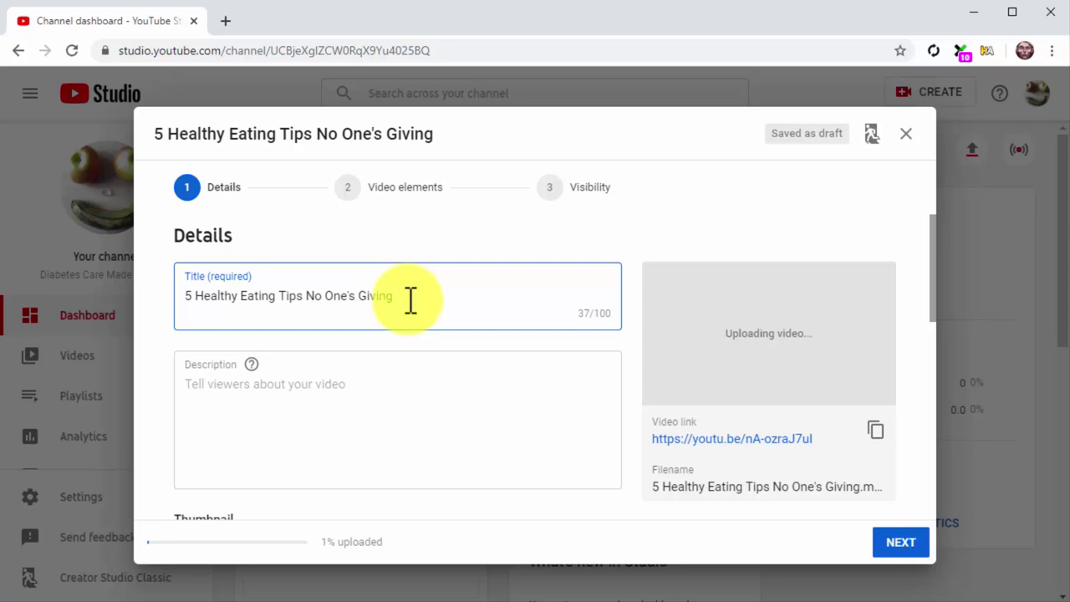
key(ctrl+Left)
key(ctrl+Left)
key(ctrl+Left)
key(ctrl+Left)
key(ctrl+Left)
key(ctrl+Left)
text(Hea)
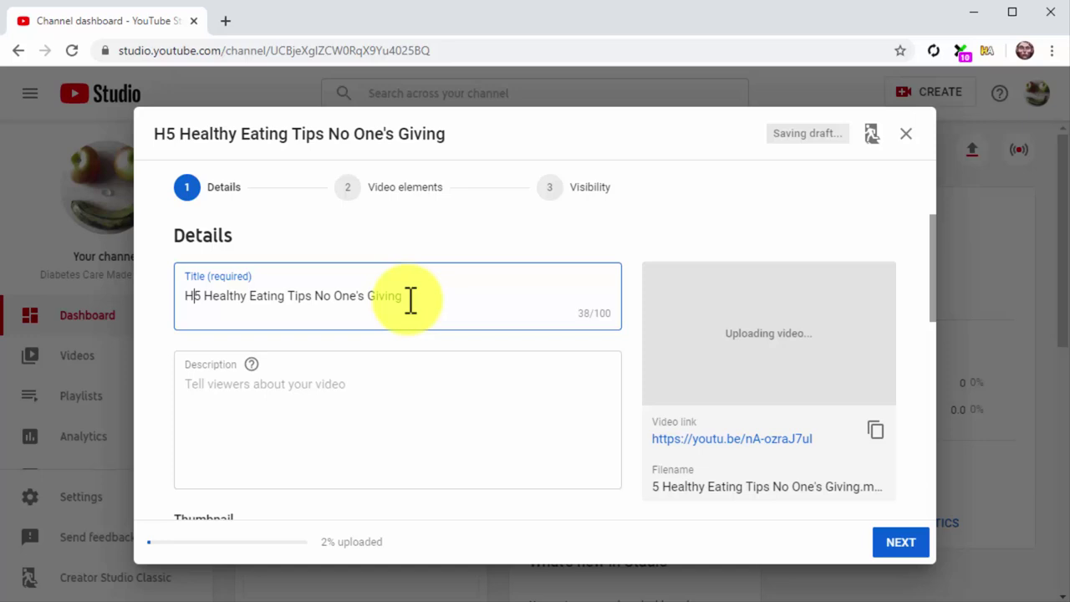
text(lthy )
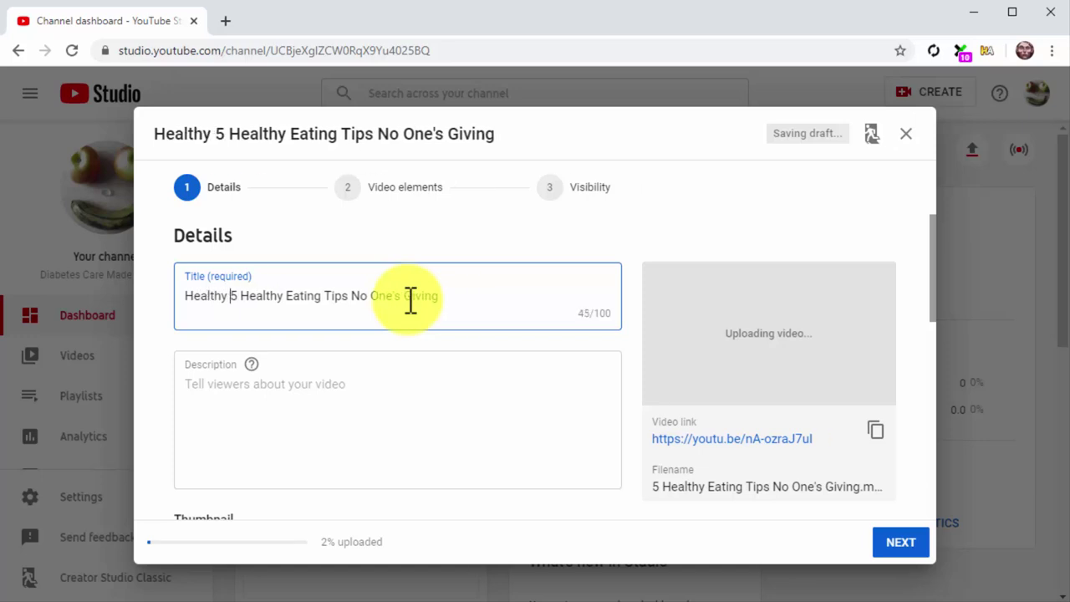
text(Food )
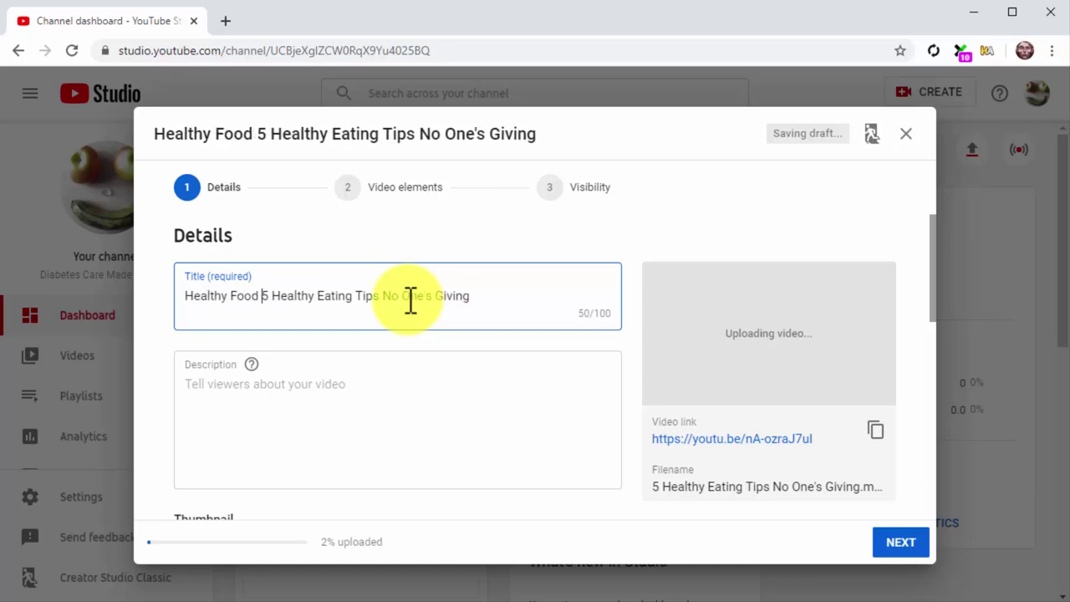
text(-)
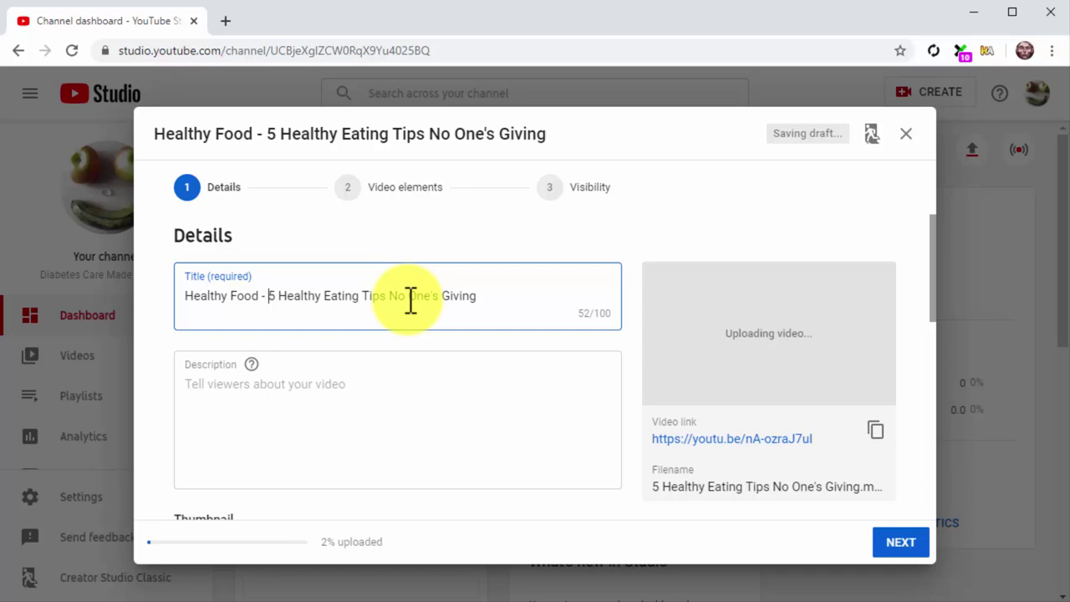
key(Right)
key(ctrl+Right)
key(ctrl+Right)
key(ctrl+Right)
key(ctrl+Right)
key(ctrl+Right)
key(ctrl+Right)
key(ctrl+Right)
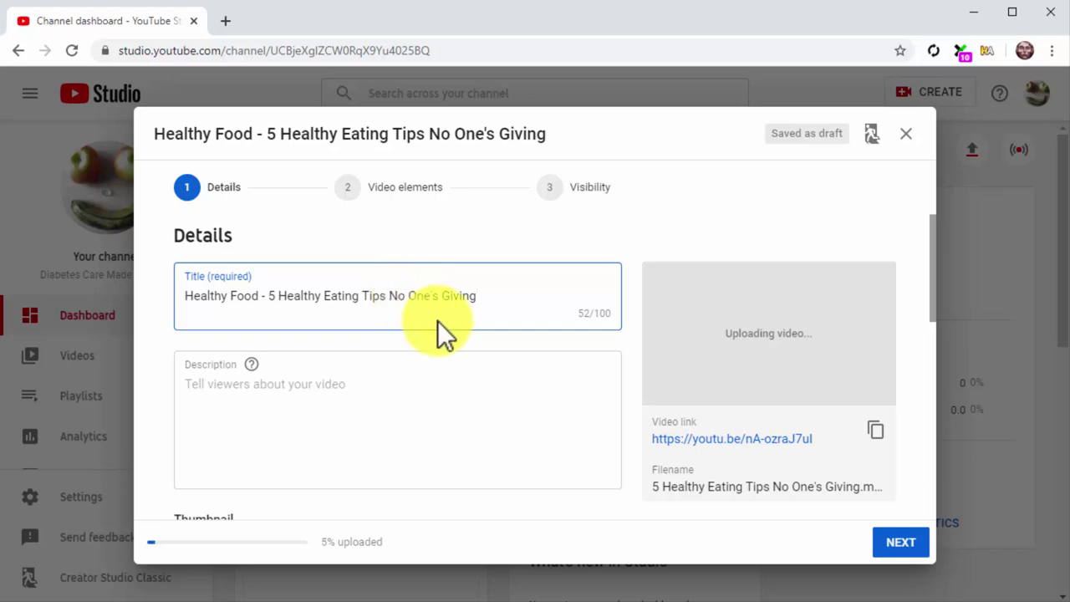
text(- Dia)
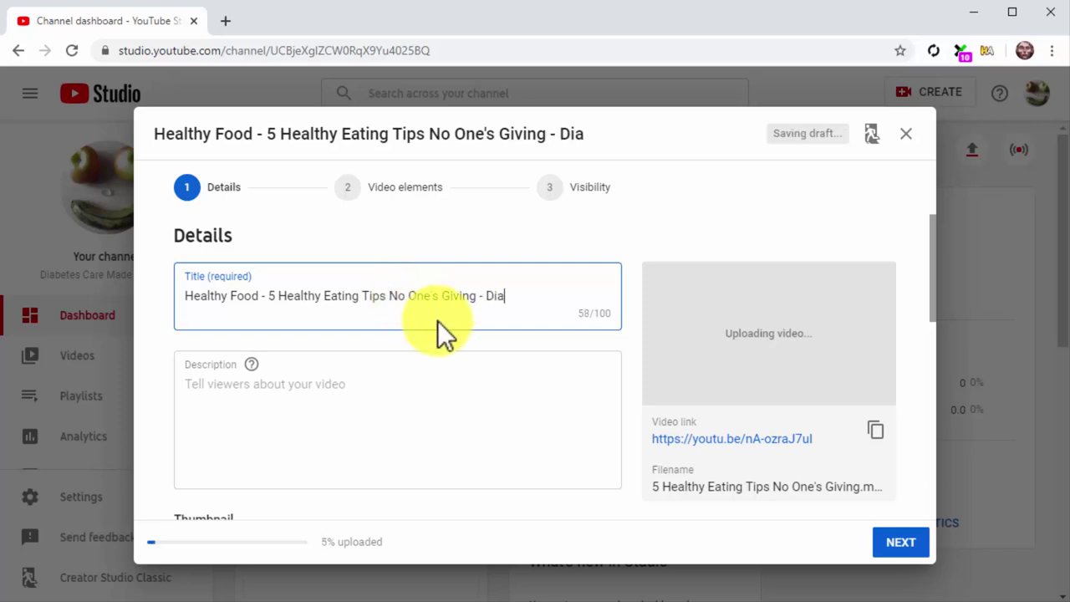
text(betes C)
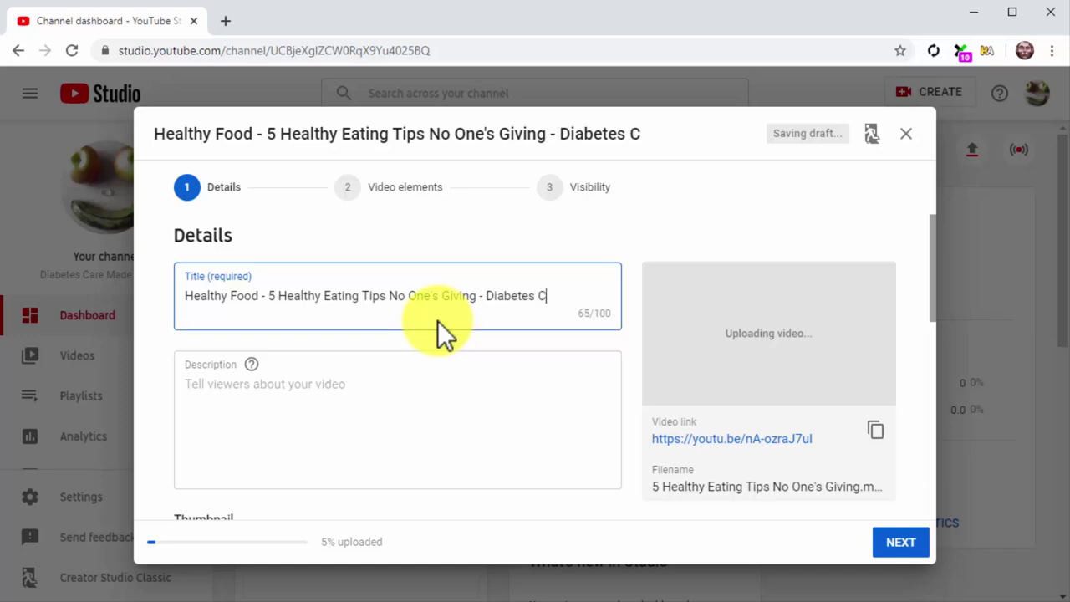
text(are Made Easy)
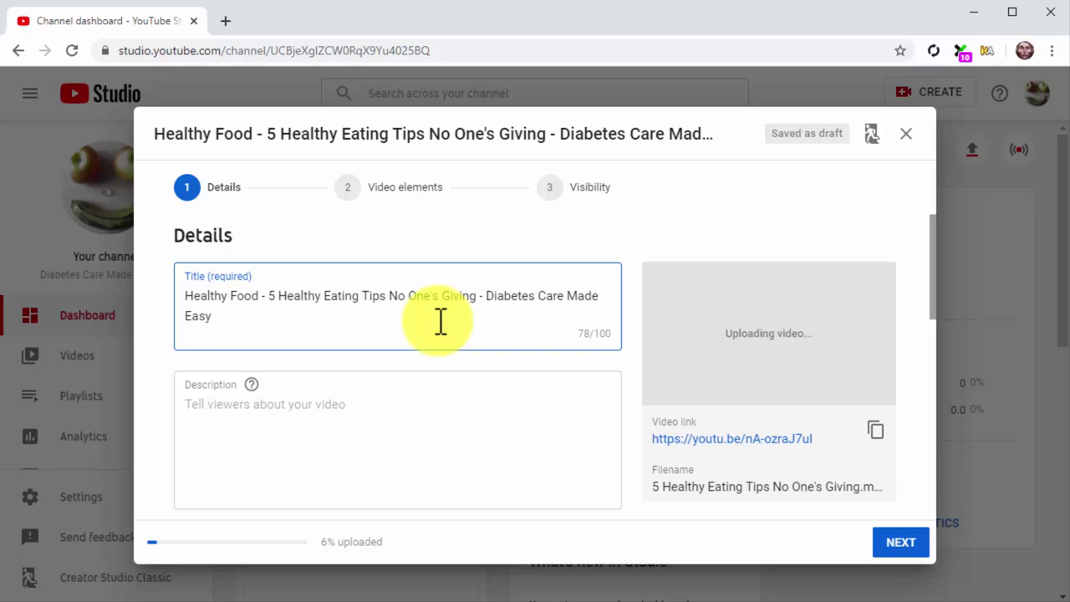
- Write the opening description paragraph about healthy eating tips from healthy food company insiders
click(459, 418)
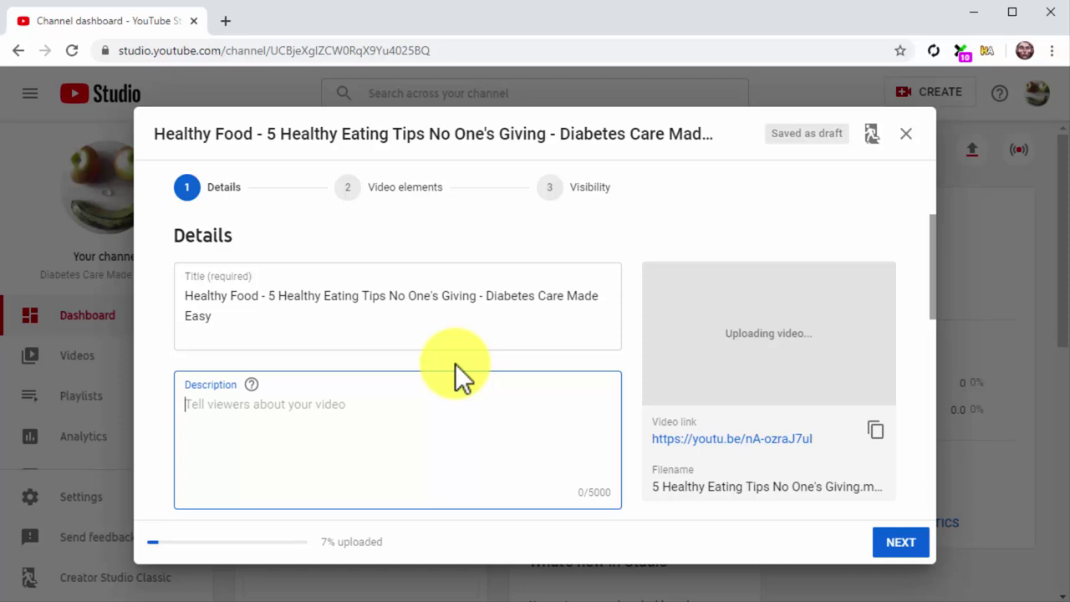
text(Healthy )
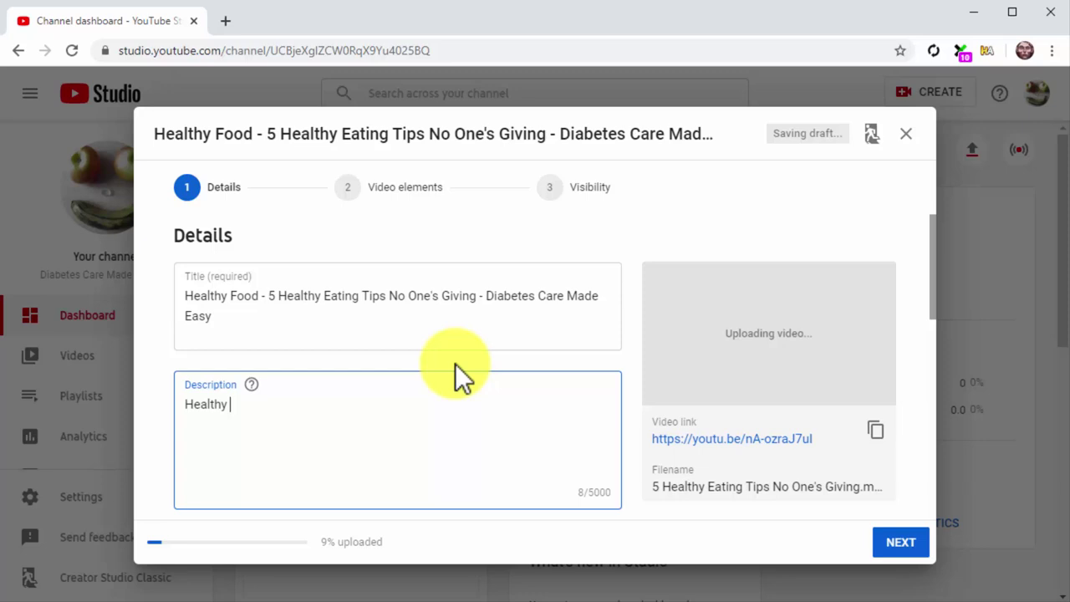
text(eati)
text(ng tips and healthy meal recipes from healthy food company insiders that are going to shock you!)
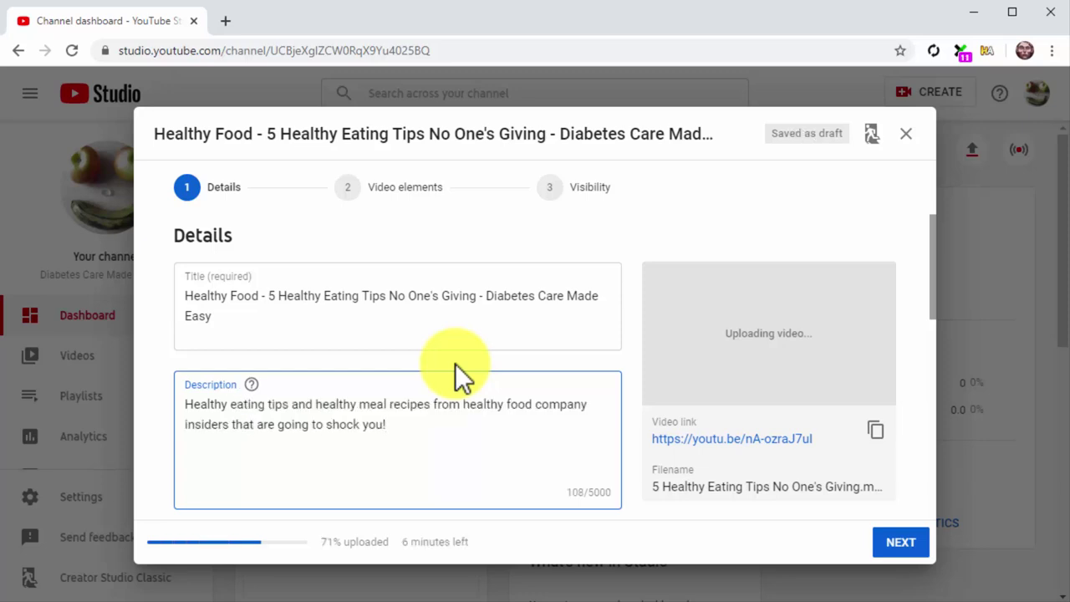
key(Return)
- Add a 'Want to get a…' line promoting the Crazy Healthy Foods eBook, followed by its shop link
text(Wanrt)
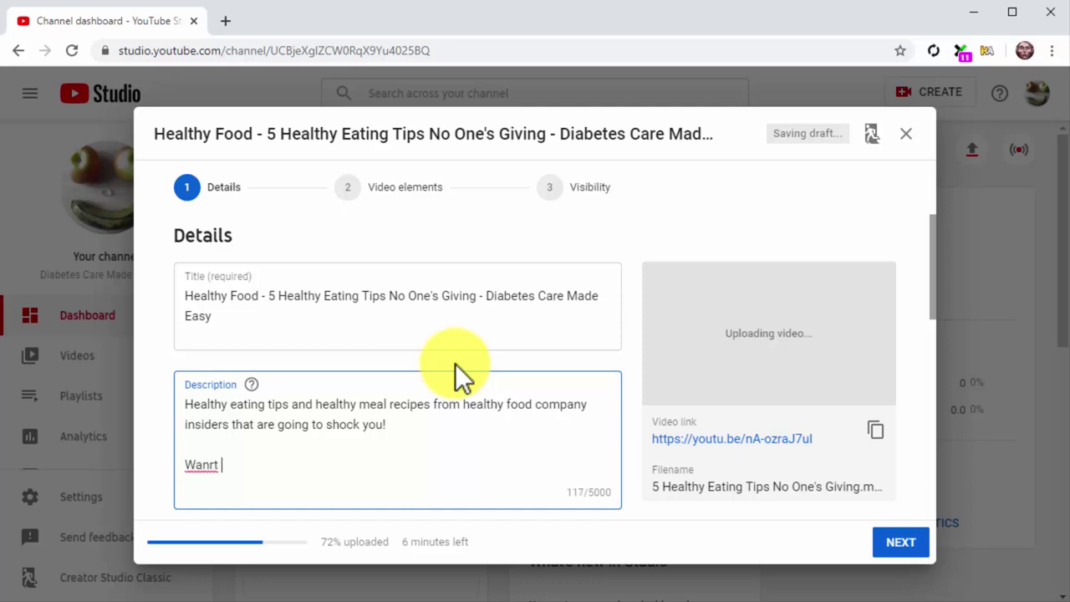
key(BackSpace)
key(BackSpace)
key(BackSpace)
text(to)
key(BackSpace)
key(BackSpace)
text(to get a)
text(lot more tips like these? Then check the Crazy Healthy Foods You Don't Know eBook in the link down below!)
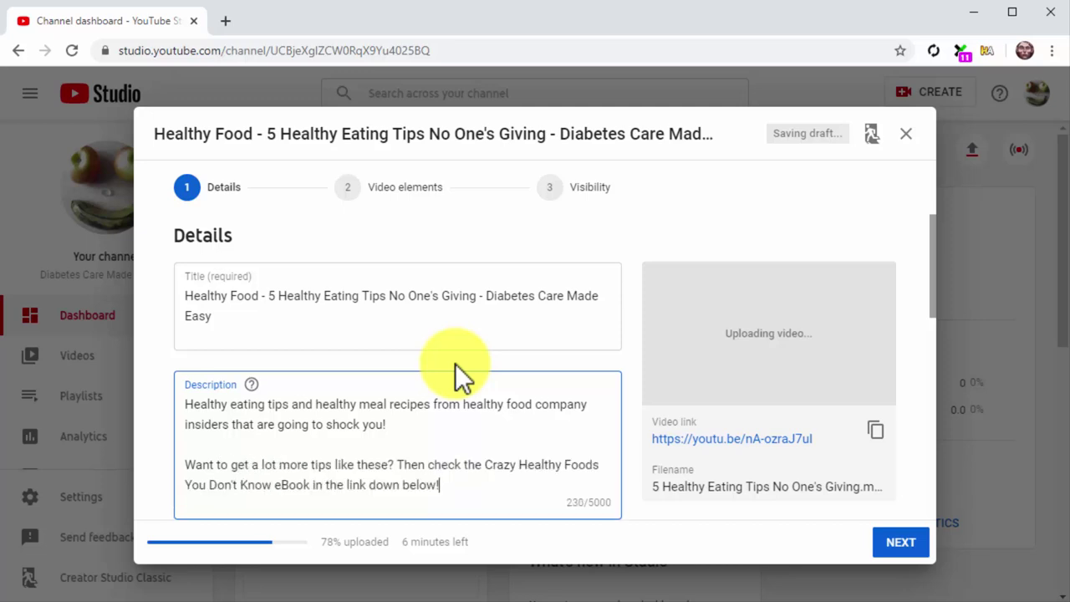
key(Return)
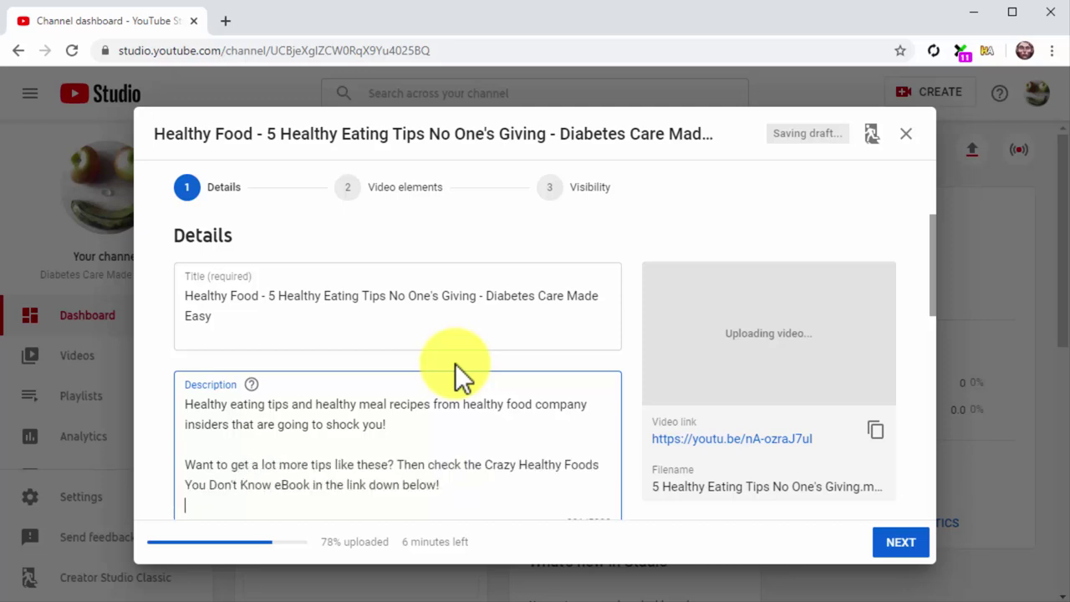
text(diabetescaremadeeasy.com/shop/crazy-healthy-foods)
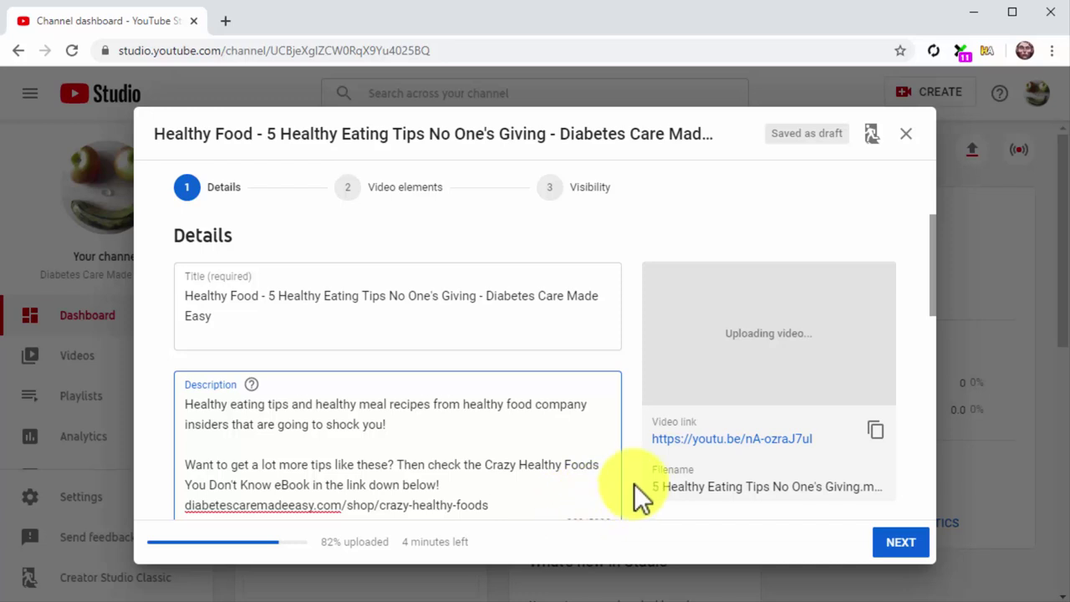
- Upload the Healthy Eating Tips image file as the video's custom thumbnail
scroll(634, 484, down, 3)
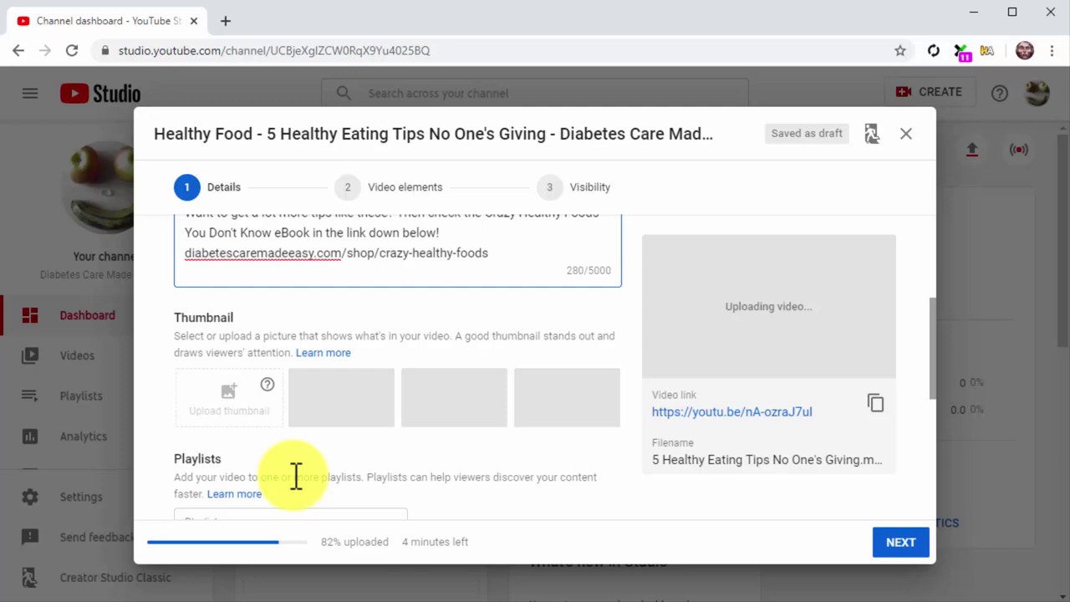
click(265, 429)
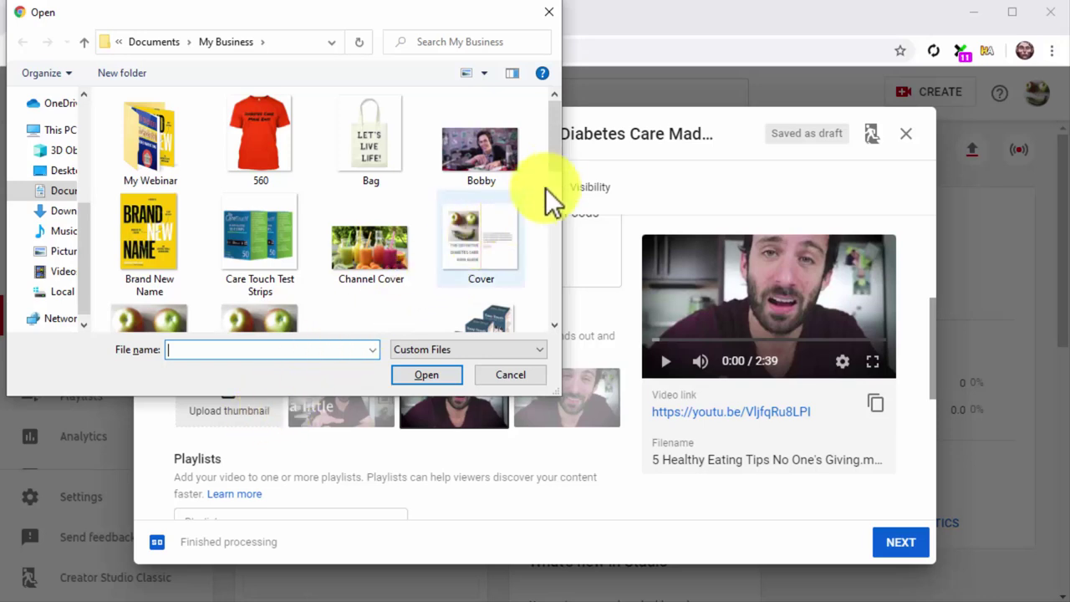
drag(554, 163, 547, 297)
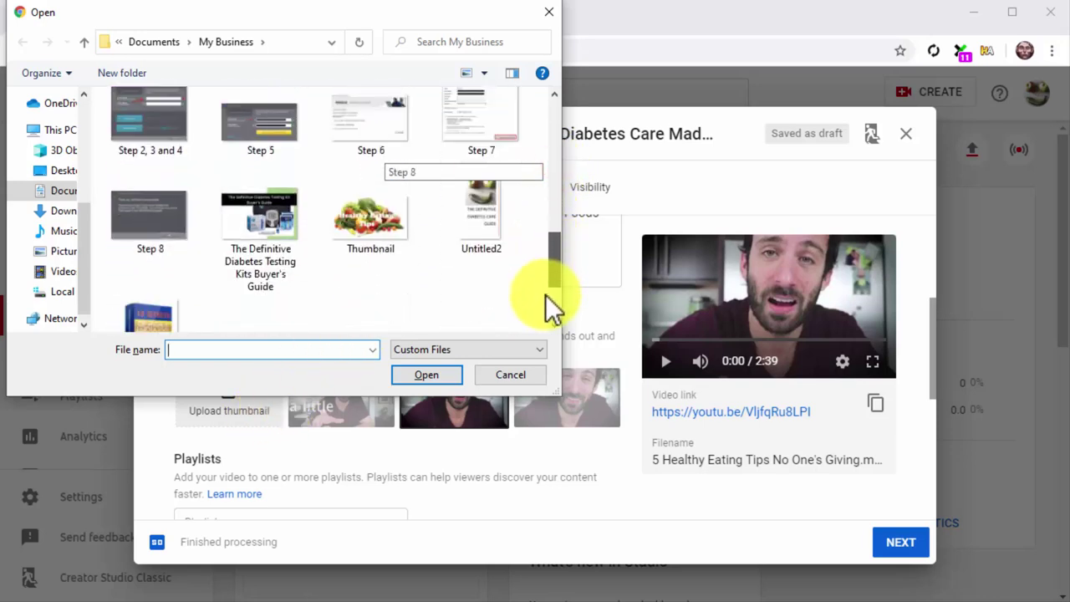
double_click(402, 202)
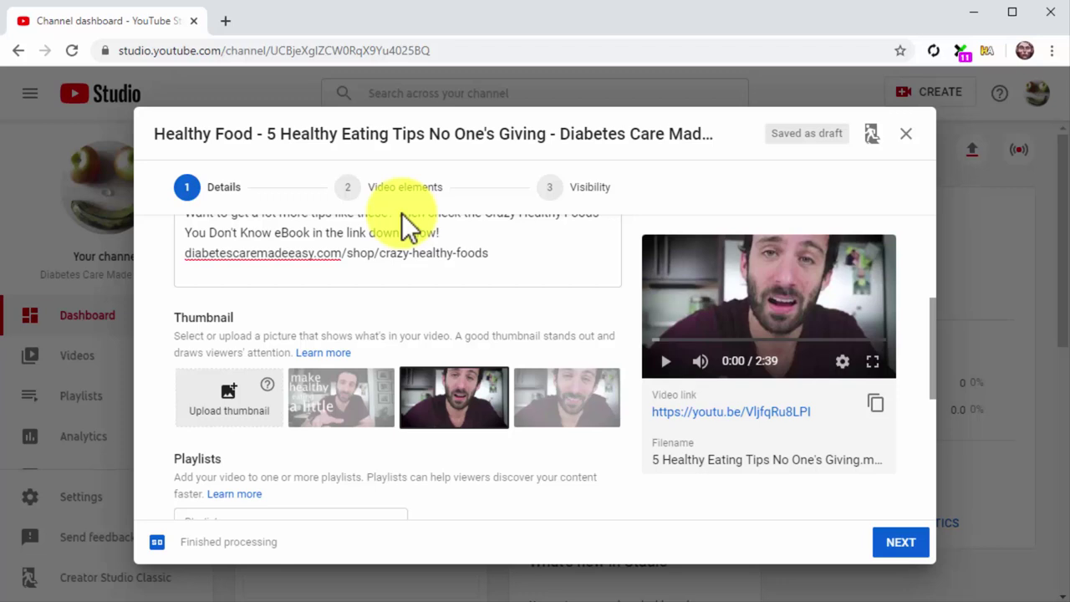
scroll(496, 452, down, 1)
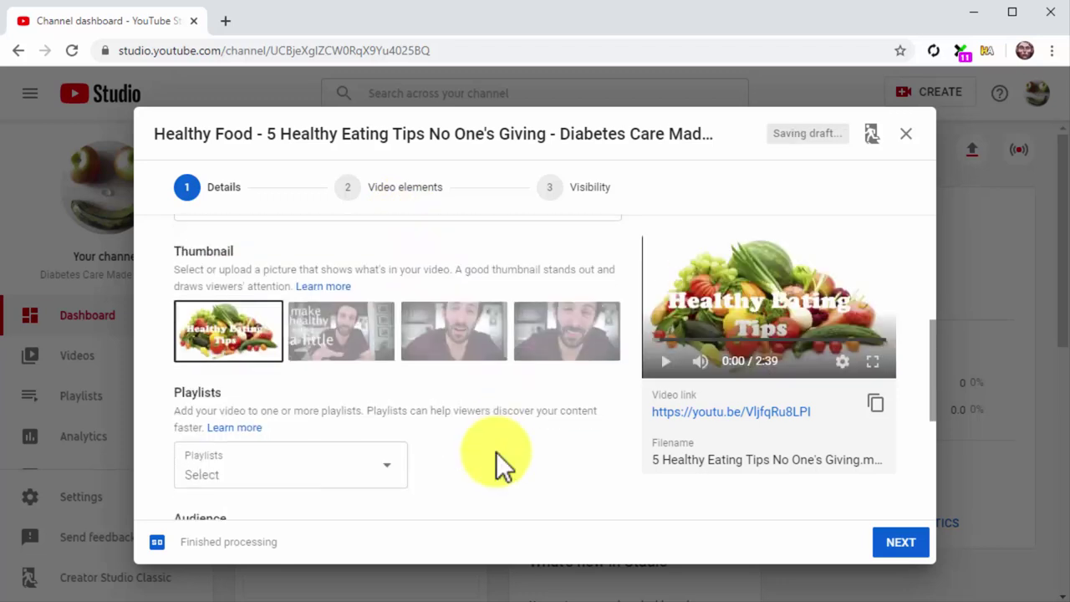
scroll(496, 451, down, 3)
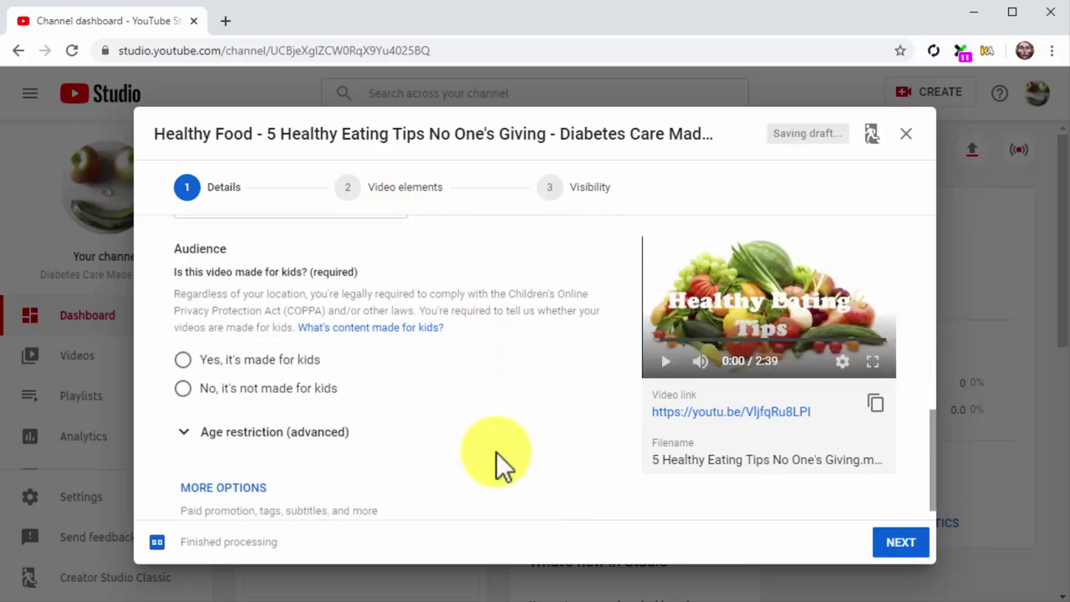
- Mark the video as not made for kids and enter tags starting with 'Health'
click(185, 388)
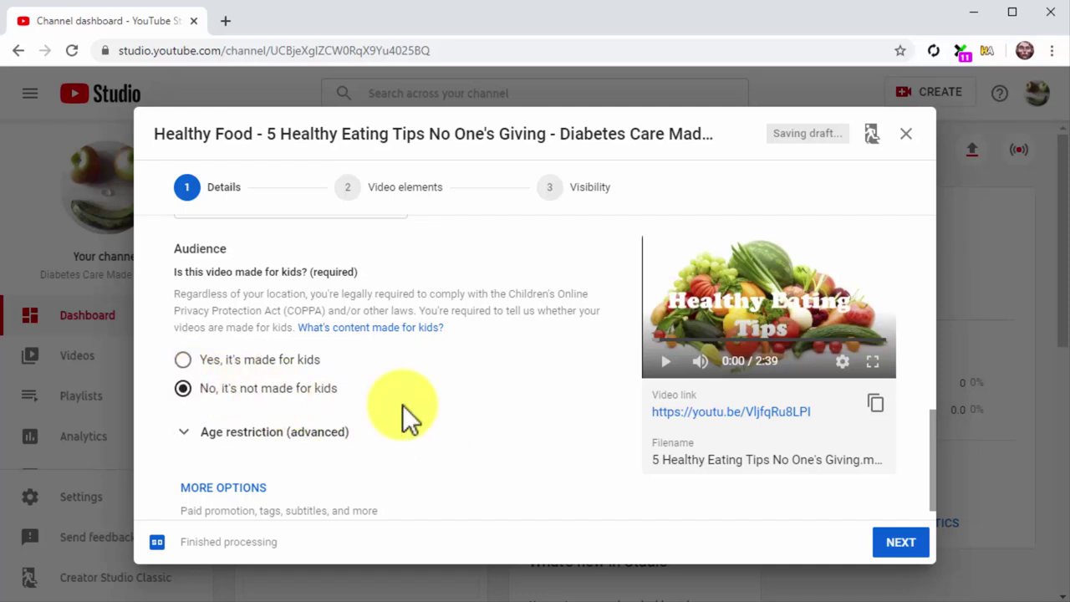
scroll(449, 408, down, 1)
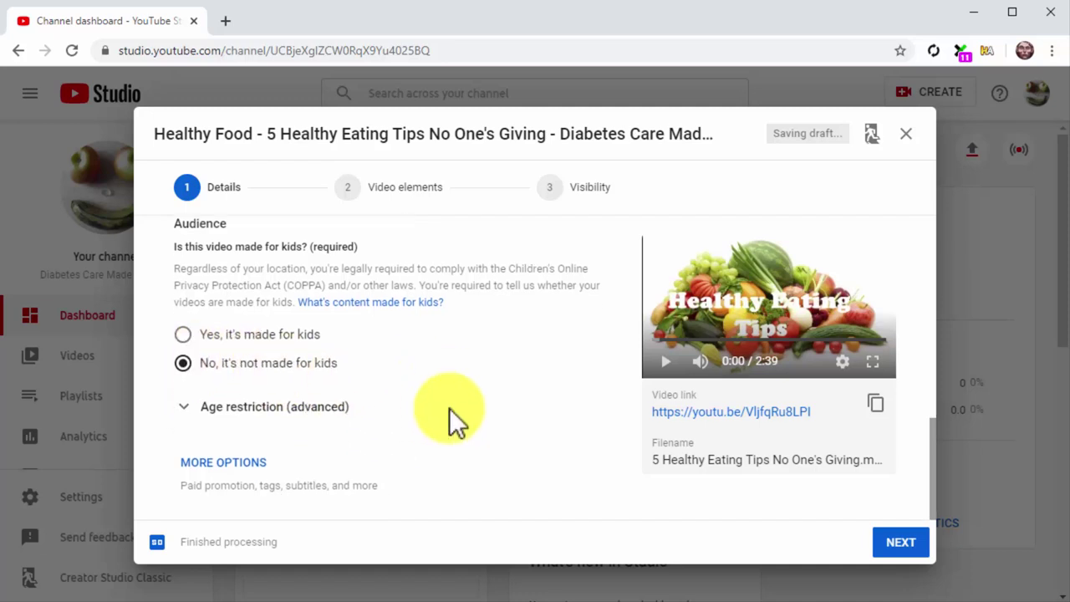
click(250, 463)
scroll(520, 456, down, 2)
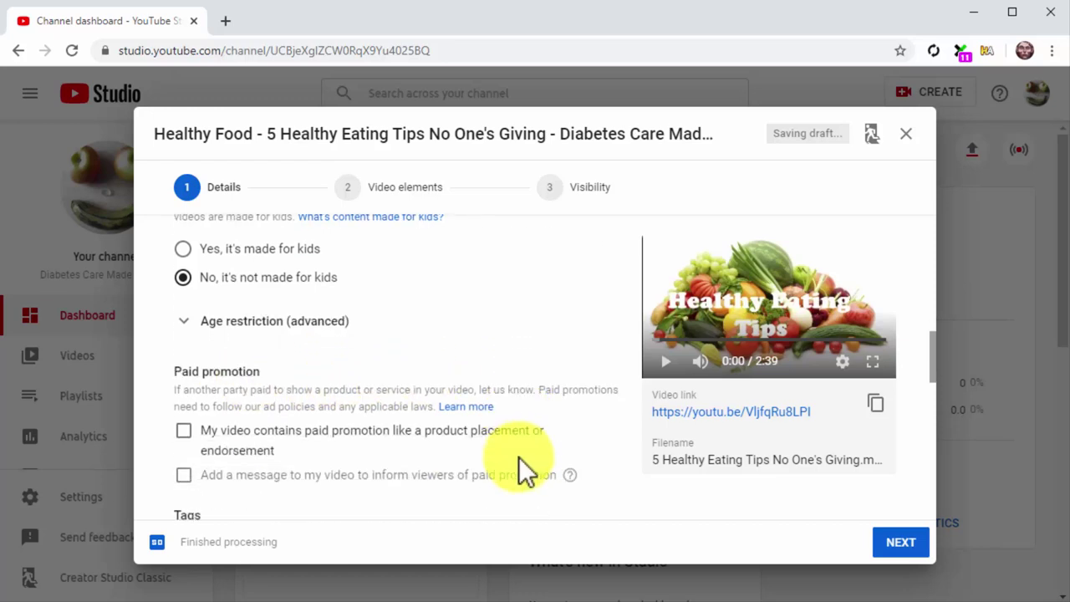
scroll(522, 456, down, 1)
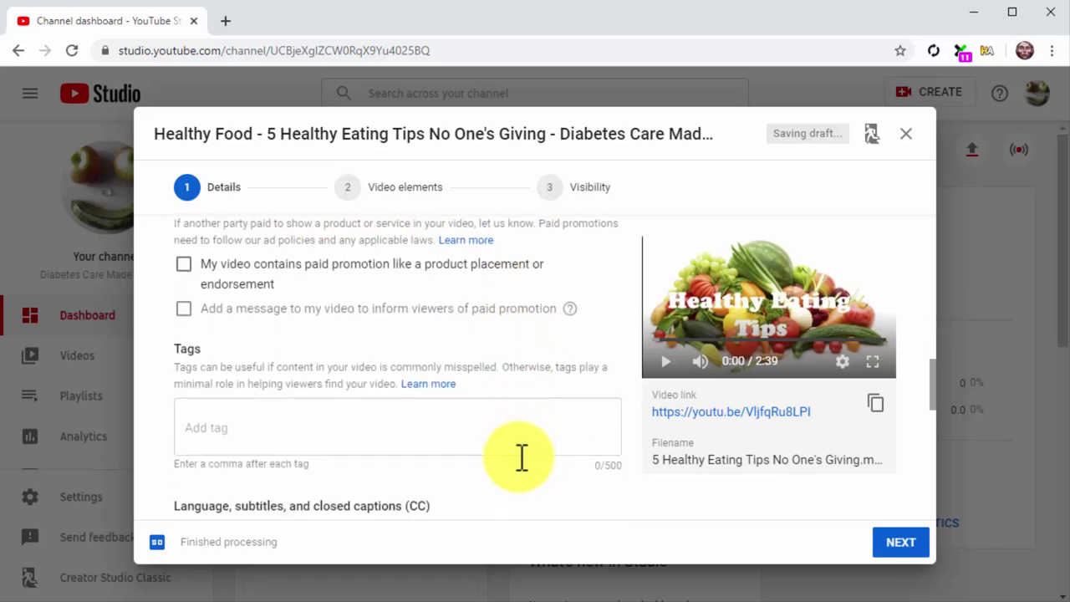
click(495, 427)
text(Health,)
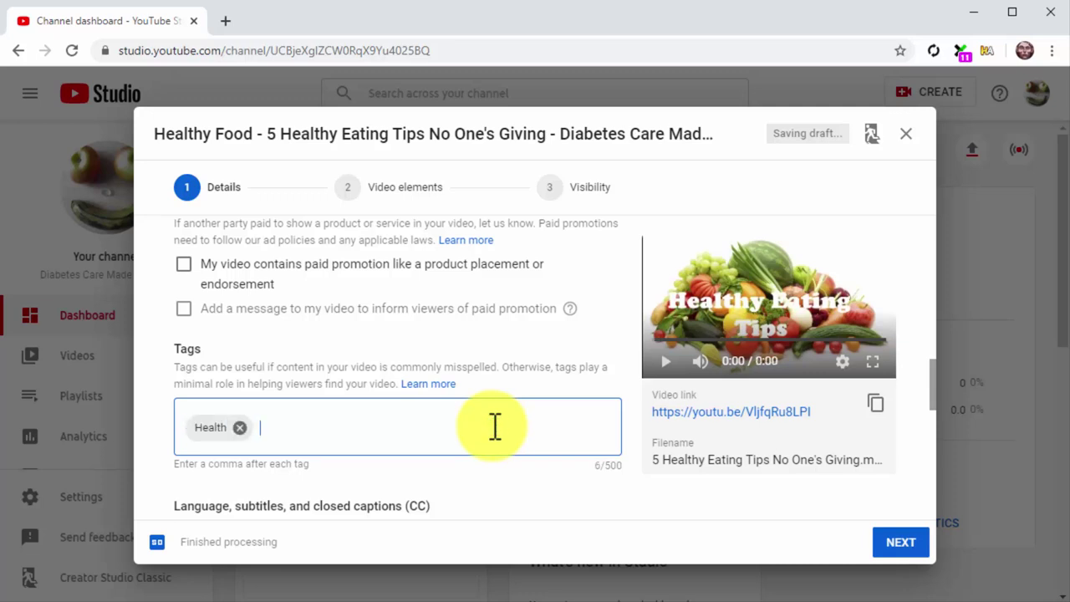
text(Hea)
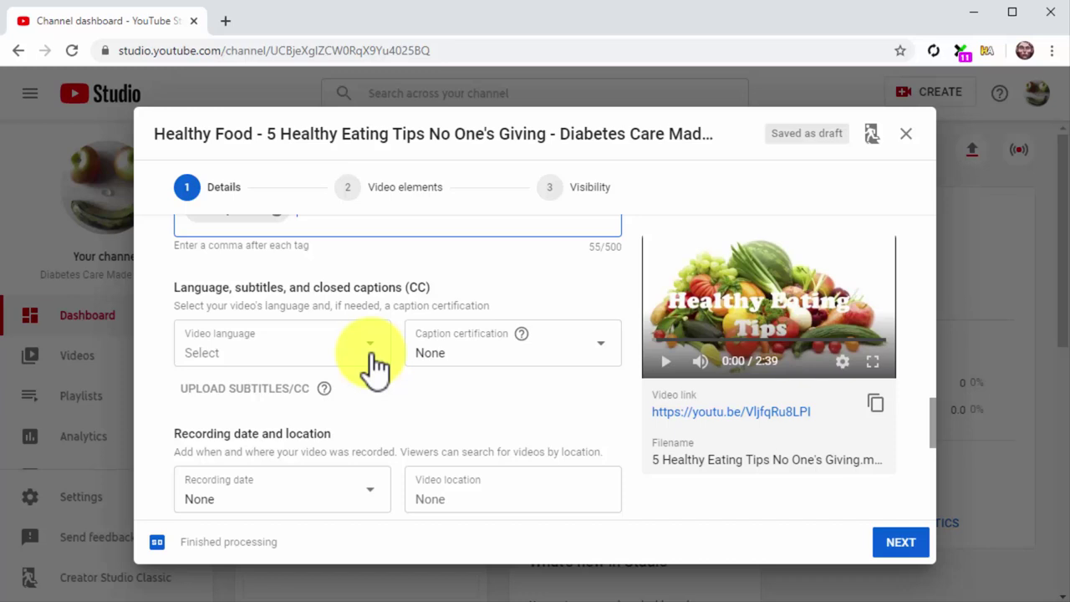
- Set the video language to English, keep the People & Blogs category, and continue to Video elements
click(366, 356)
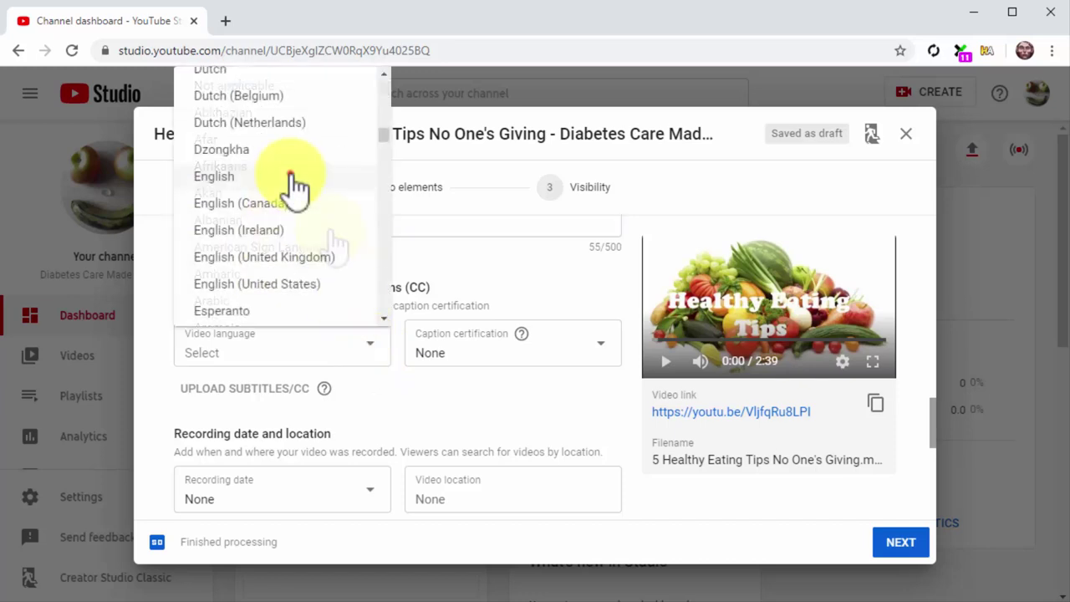
click(292, 177)
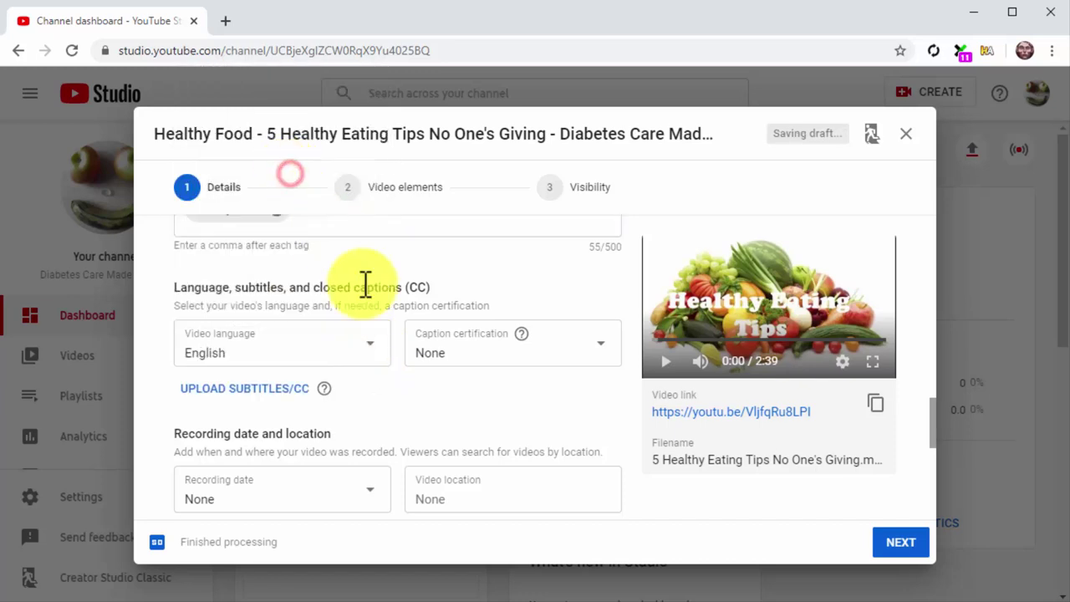
scroll(452, 419, down, 5)
scroll(343, 430, down, 1)
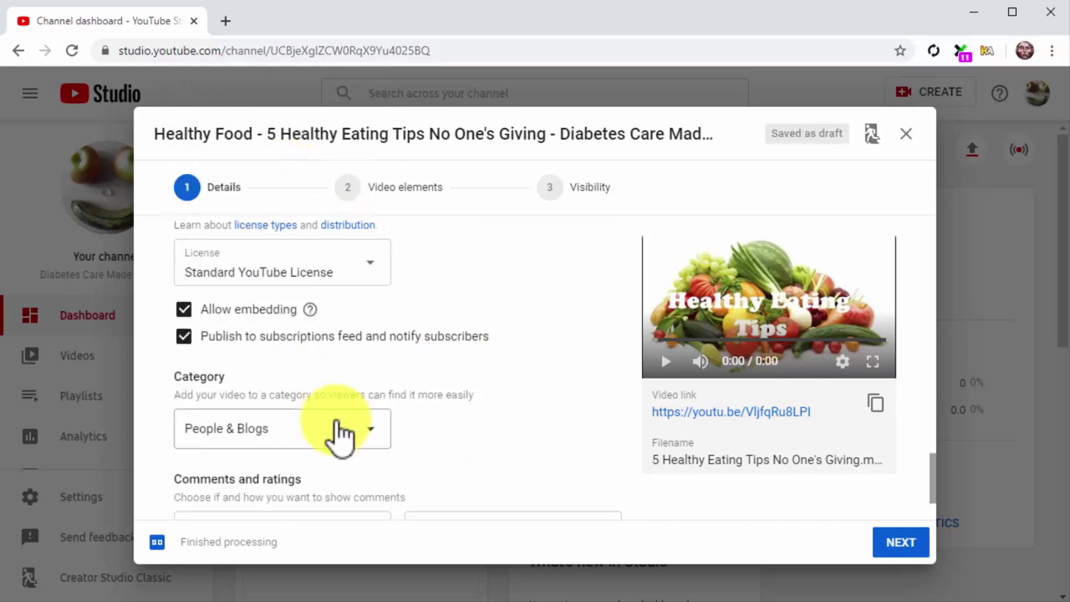
click(343, 430)
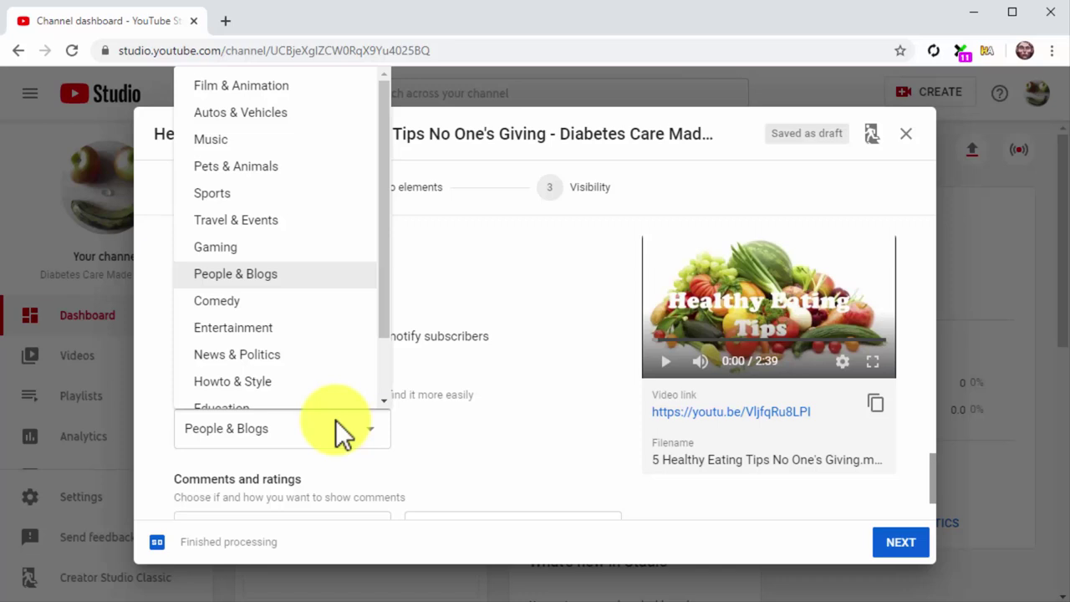
click(343, 276)
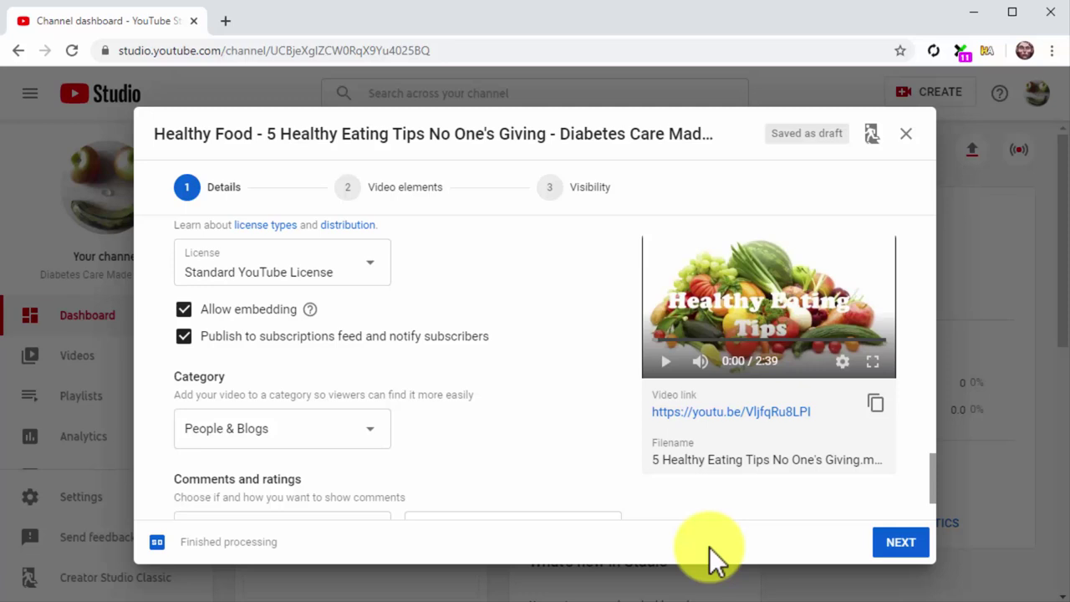
click(901, 543)
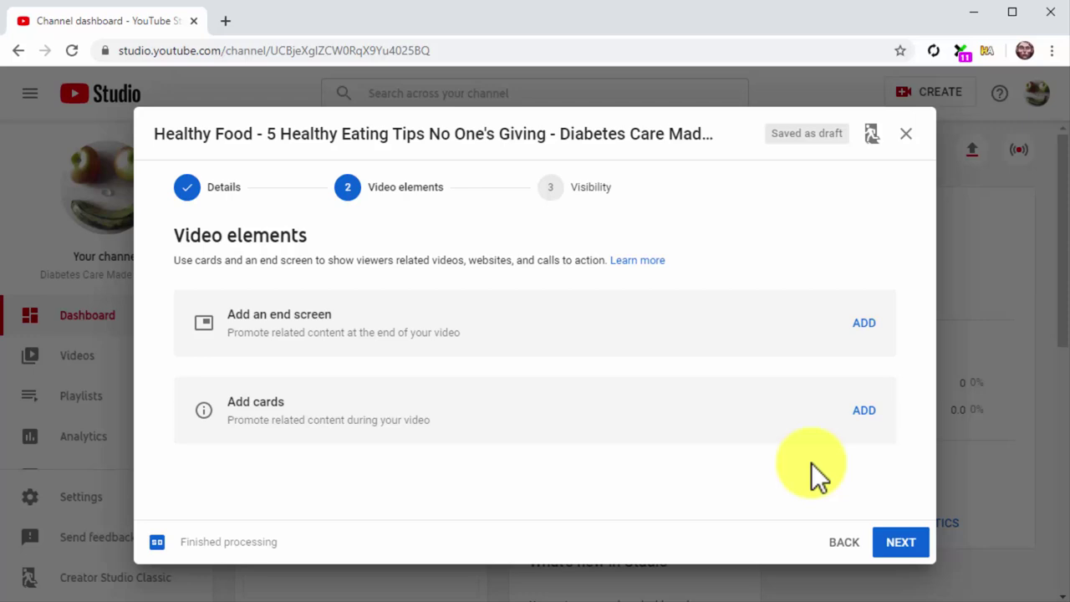
- Start an end screen with a Subscribe element, setting the preview time to 2:00:00
click(866, 328)
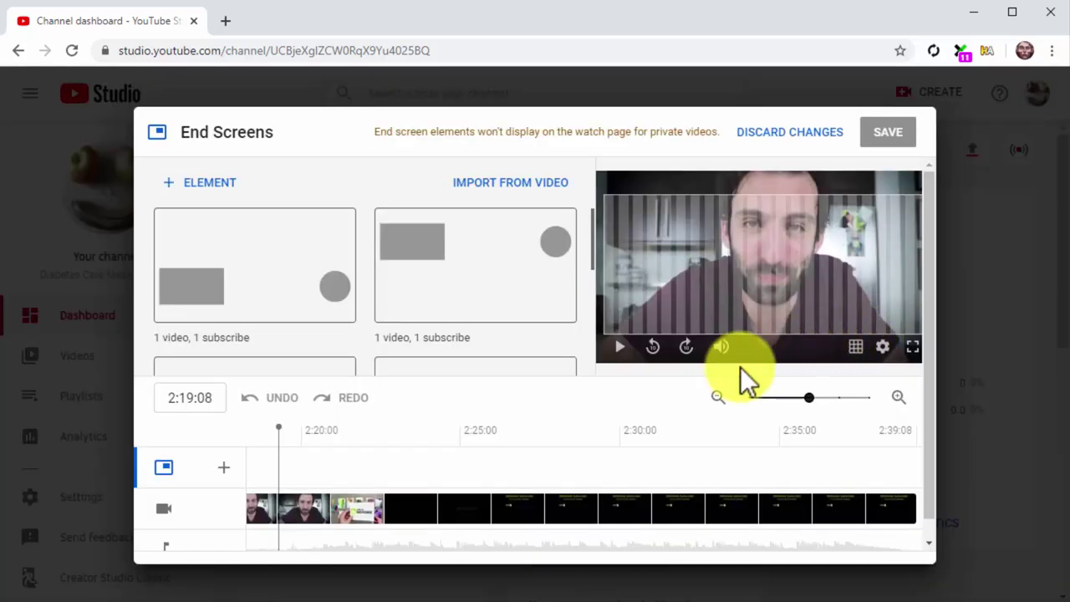
click(209, 191)
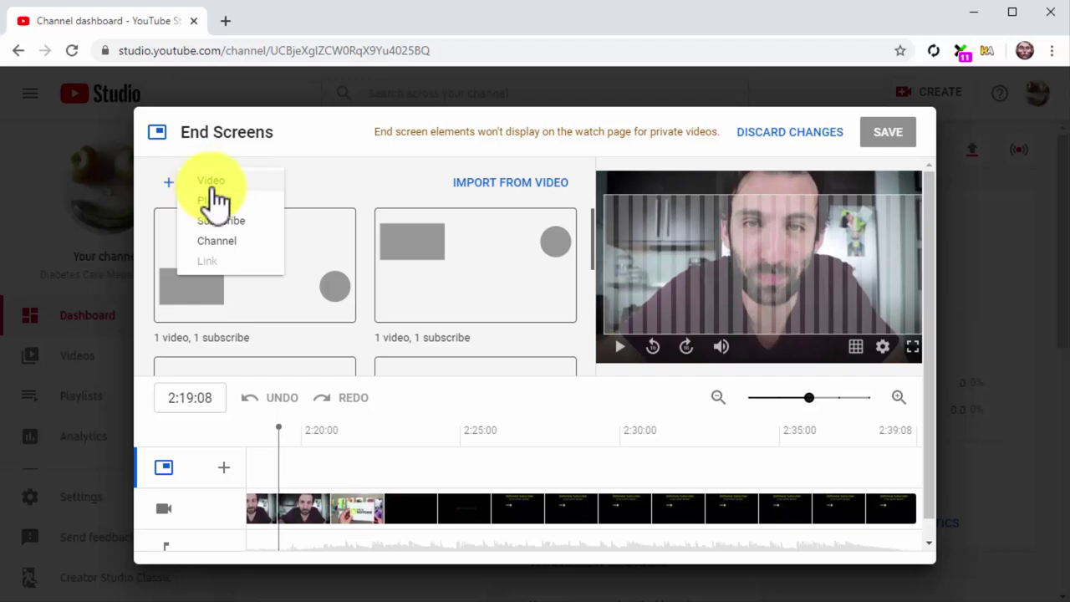
click(229, 220)
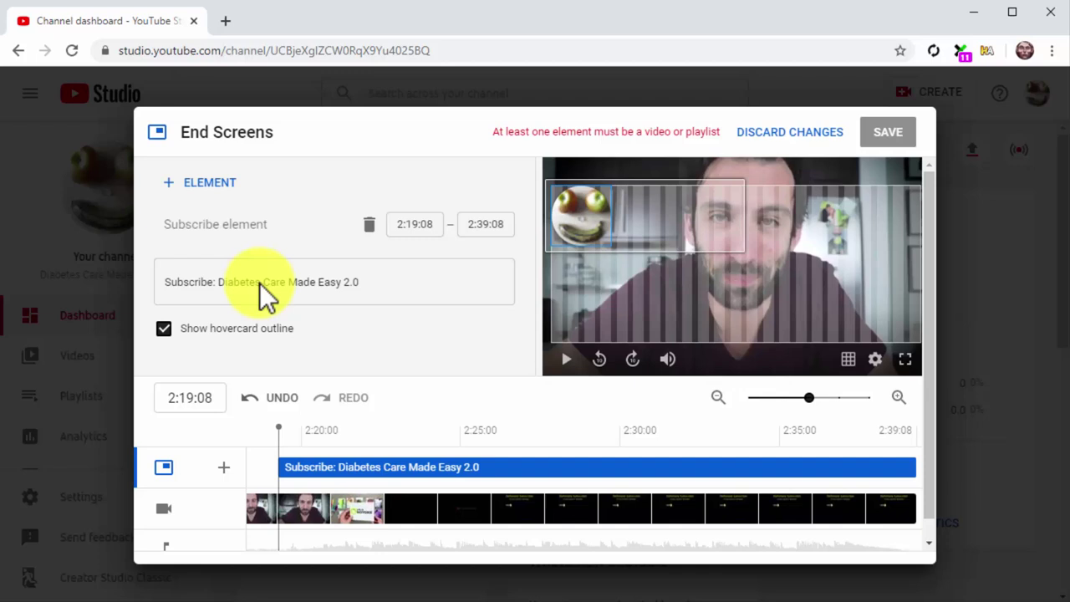
click(193, 396)
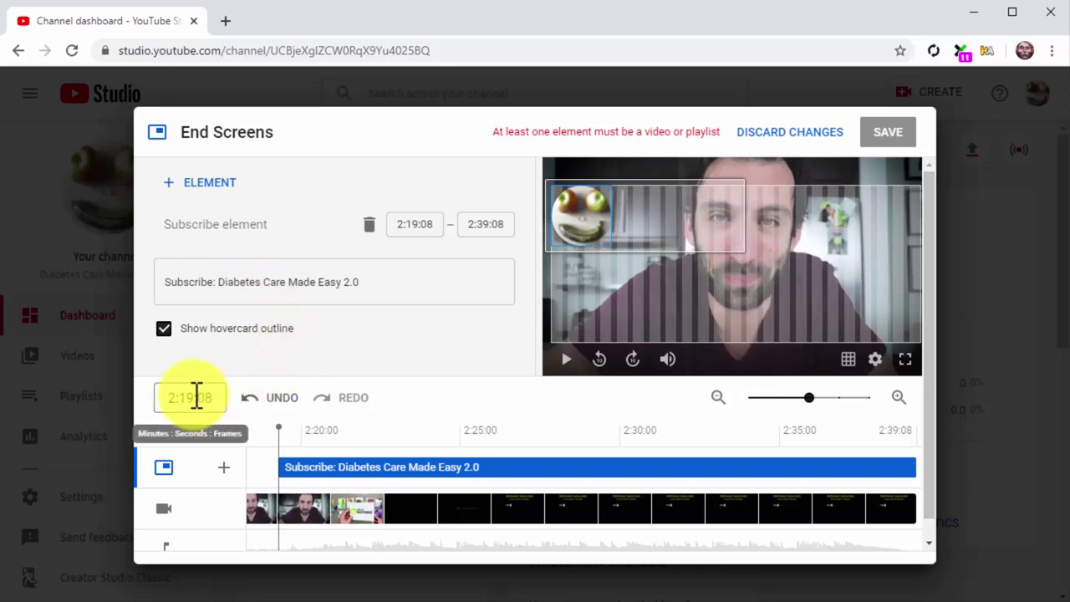
text(2:00:00)
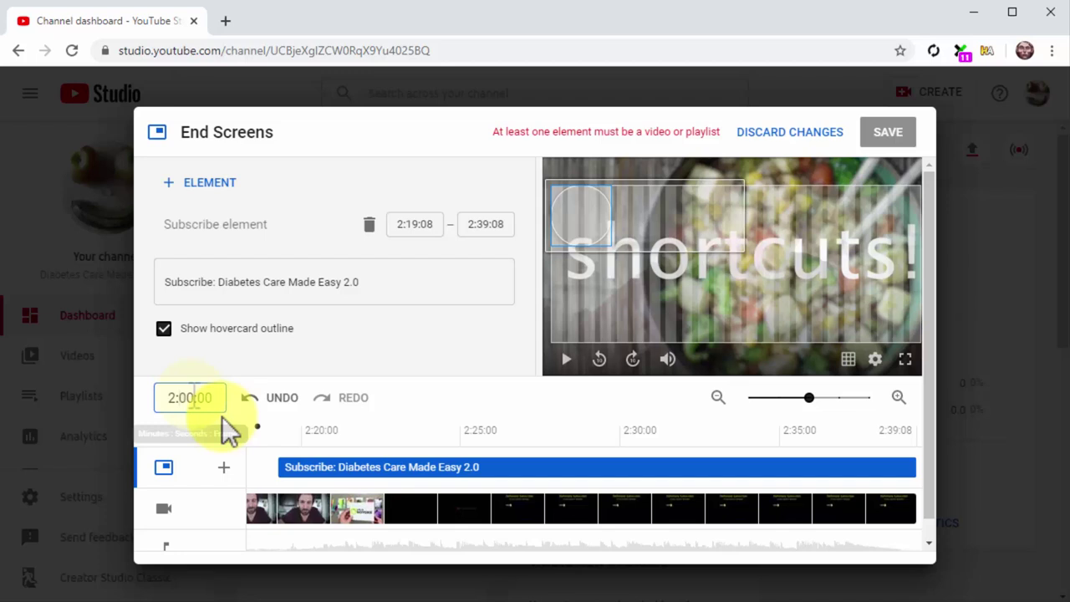
- Add a Best for viewer video element to the end screen and save it
click(211, 187)
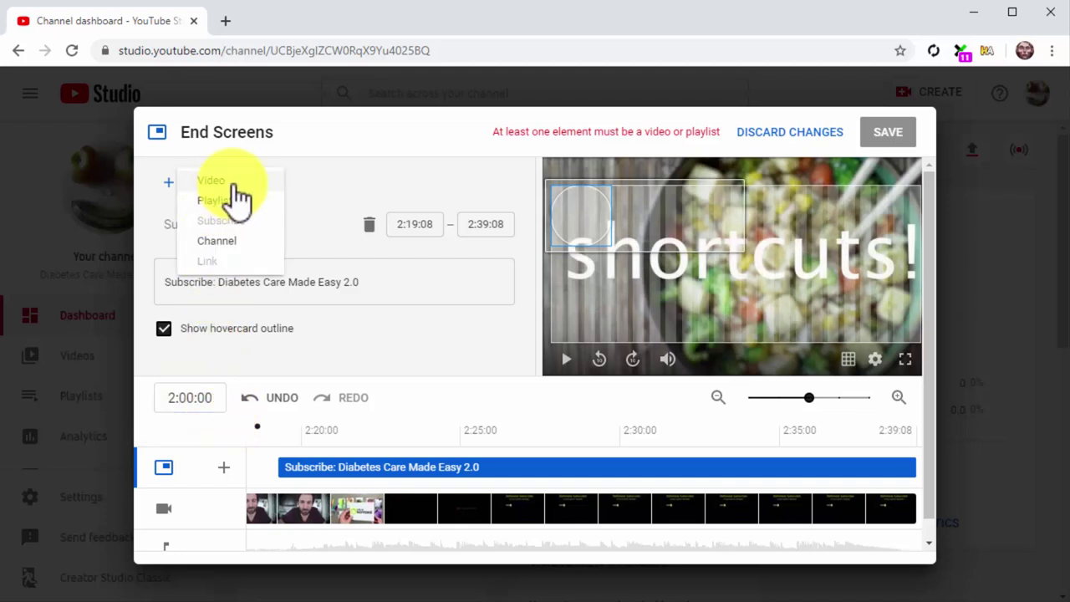
click(232, 182)
scroll(246, 263, down, 1)
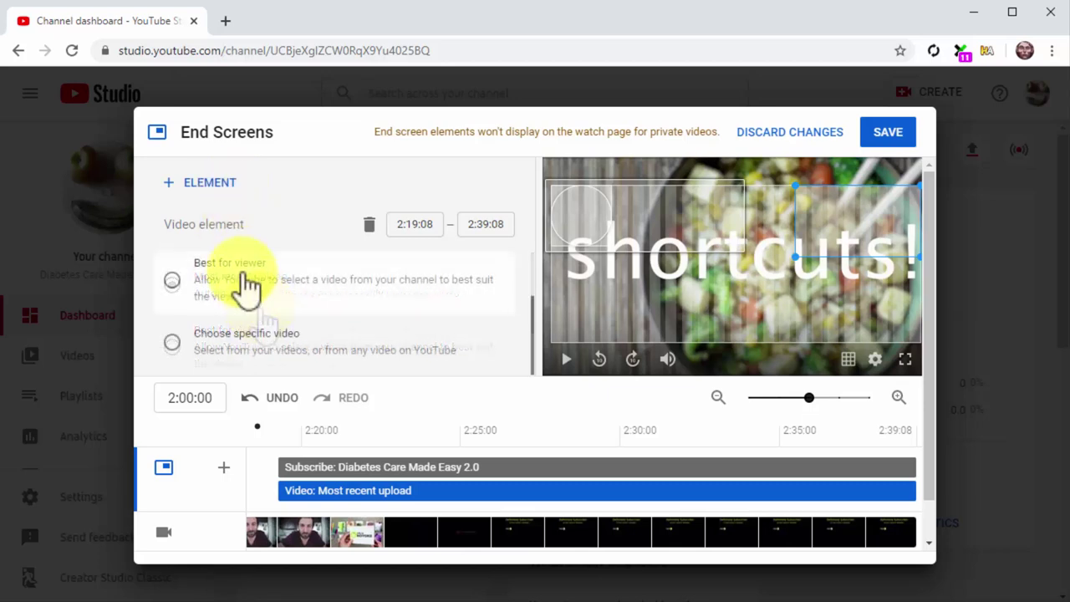
click(242, 280)
click(885, 134)
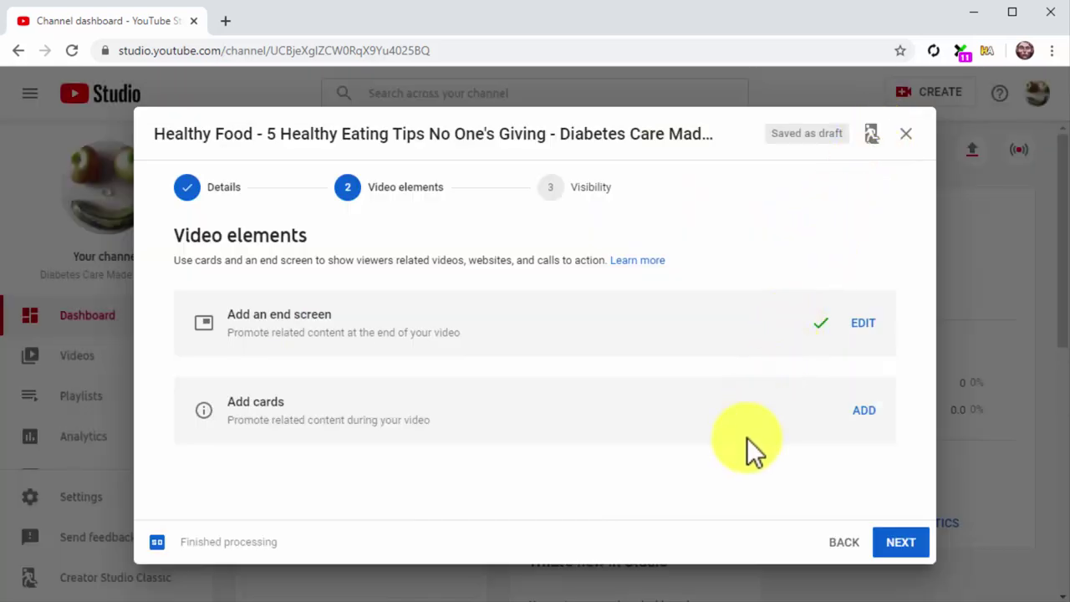
- Set the video's visibility to Public and publish it
click(901, 544)
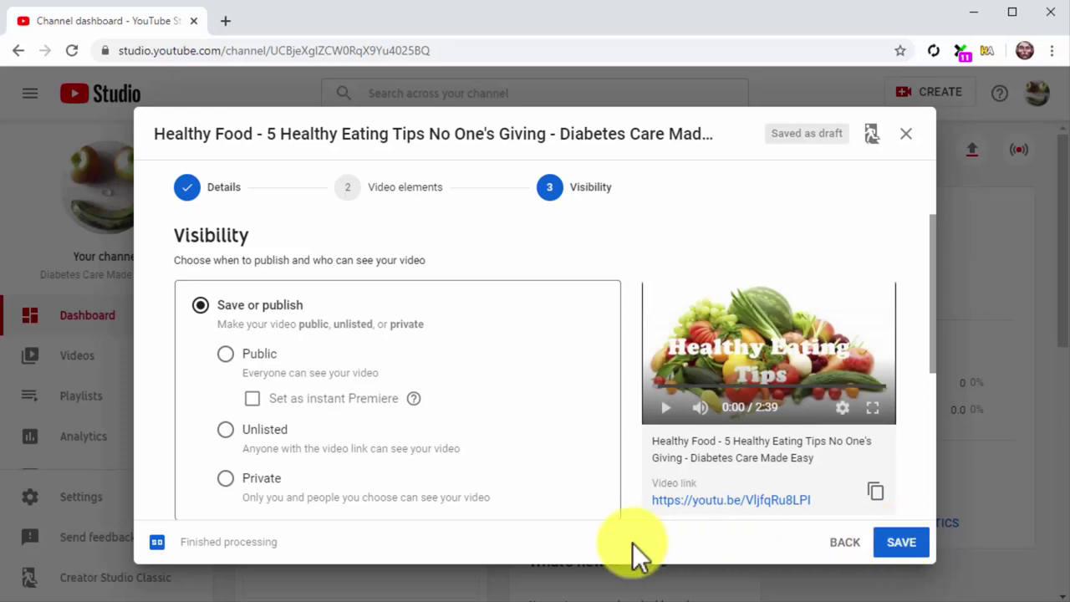
click(224, 355)
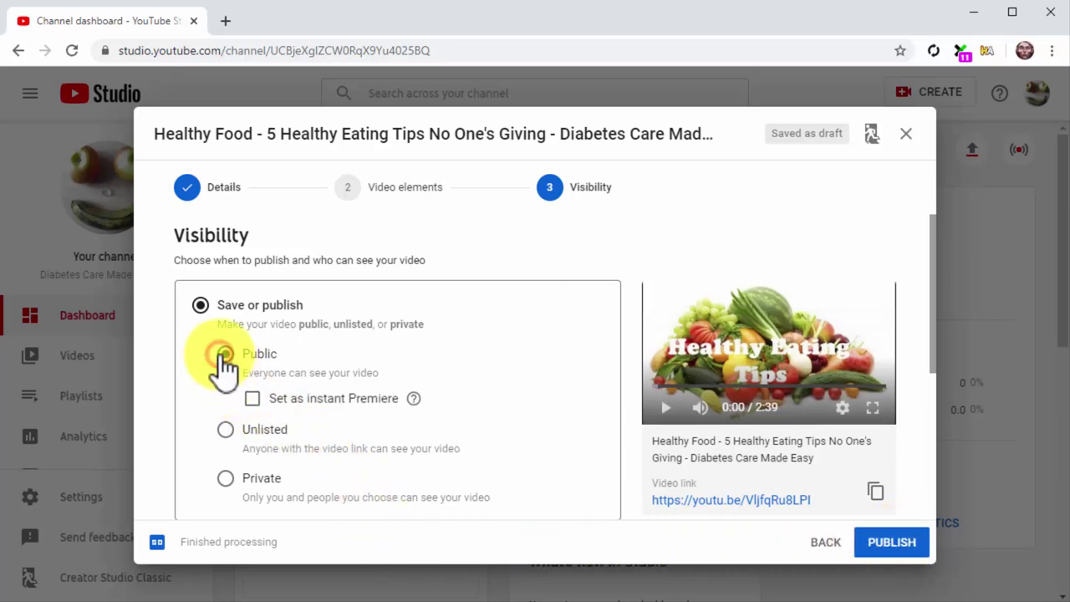
click(878, 543)
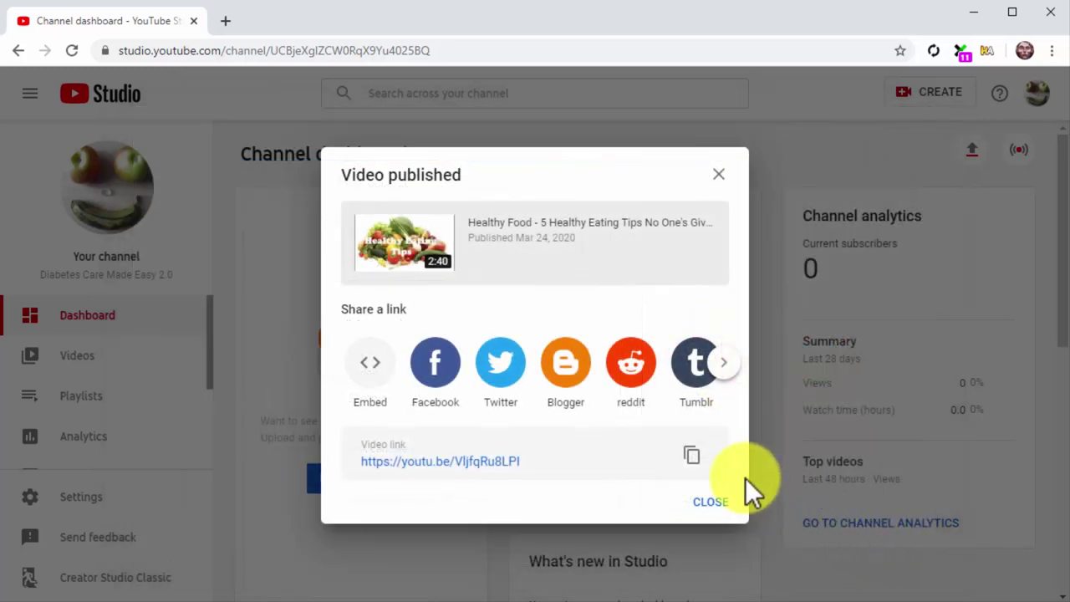
- Copy the video's youtu.be link from the Video published dialog
click(692, 455)
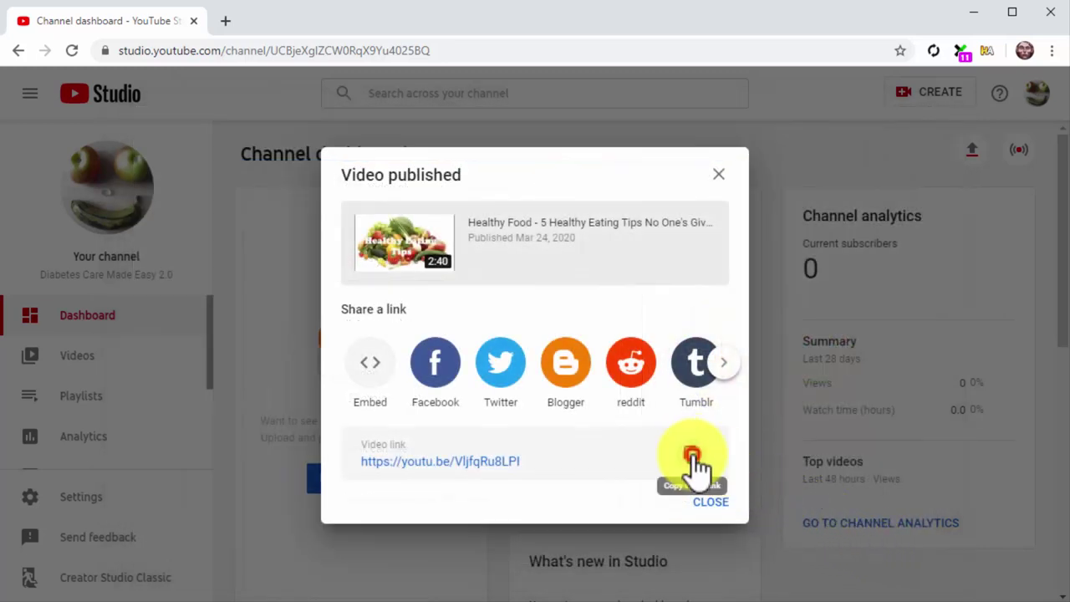